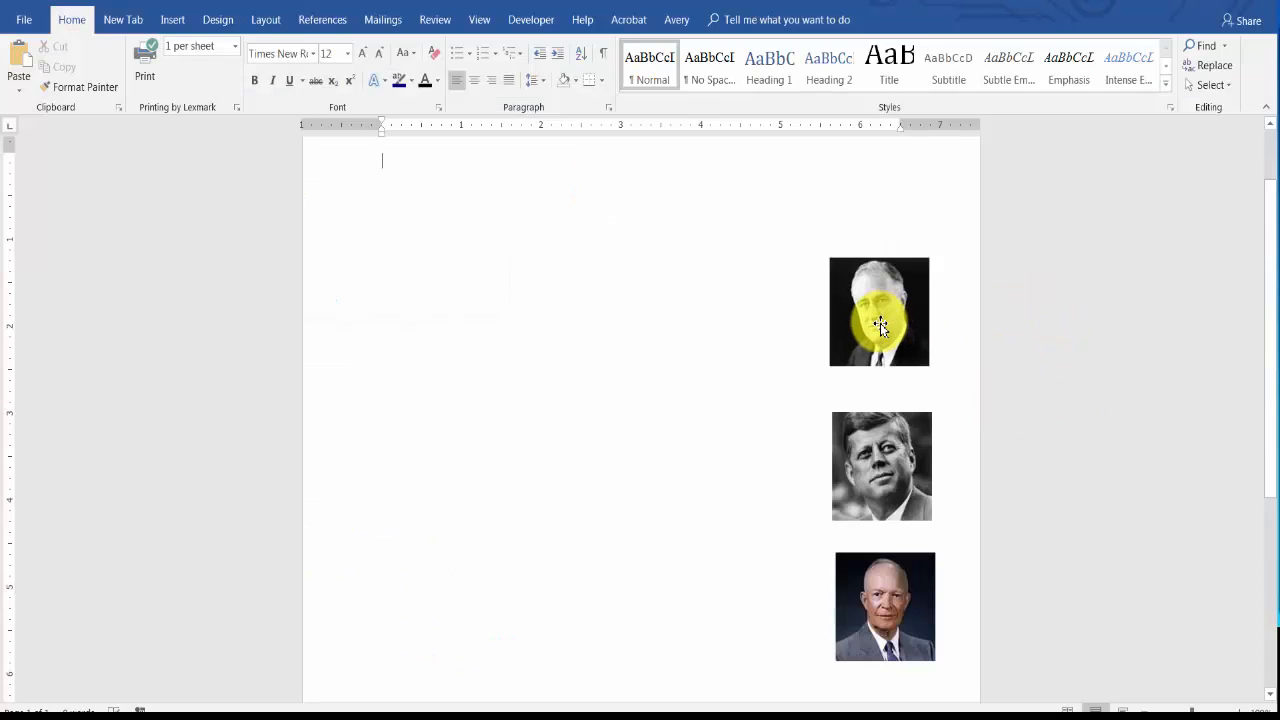
Move the uppermost portrait toward the page centre and size it 2.5" high and wide, with Lock aspect ratio and Relative to original picture size off.
left_click_drag(876, 327, 596, 356)
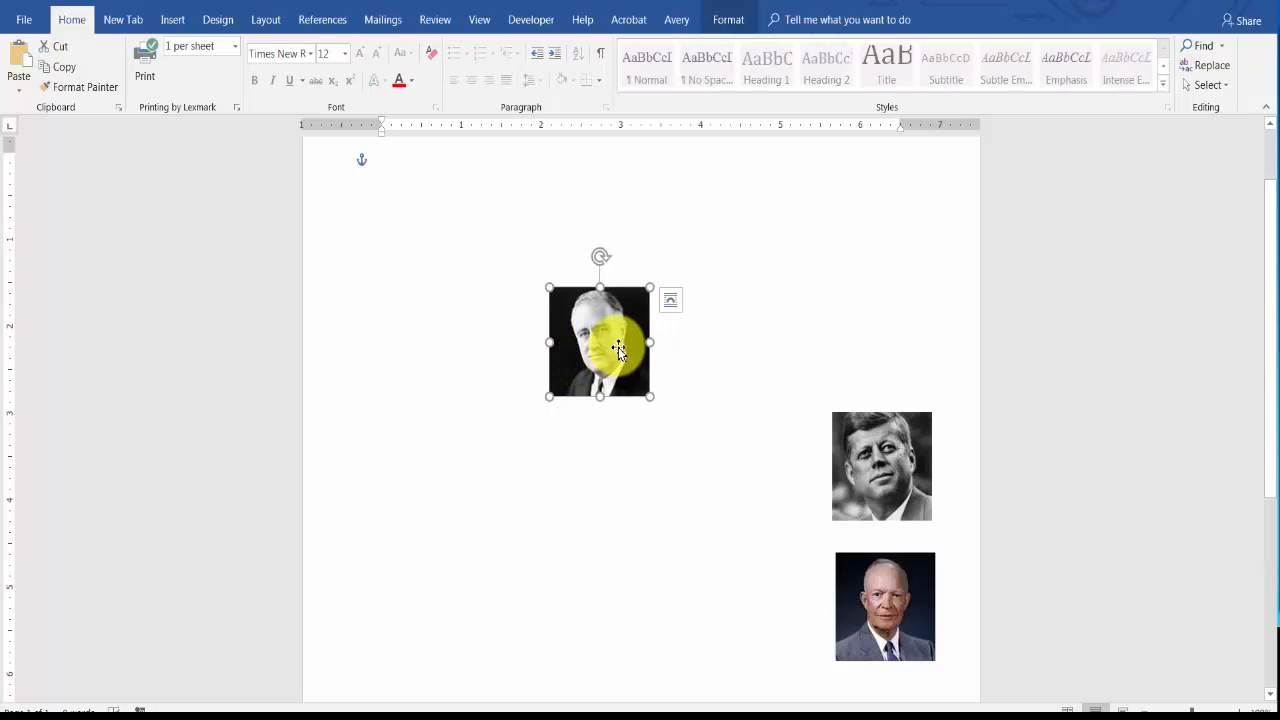
right_click(618, 347)
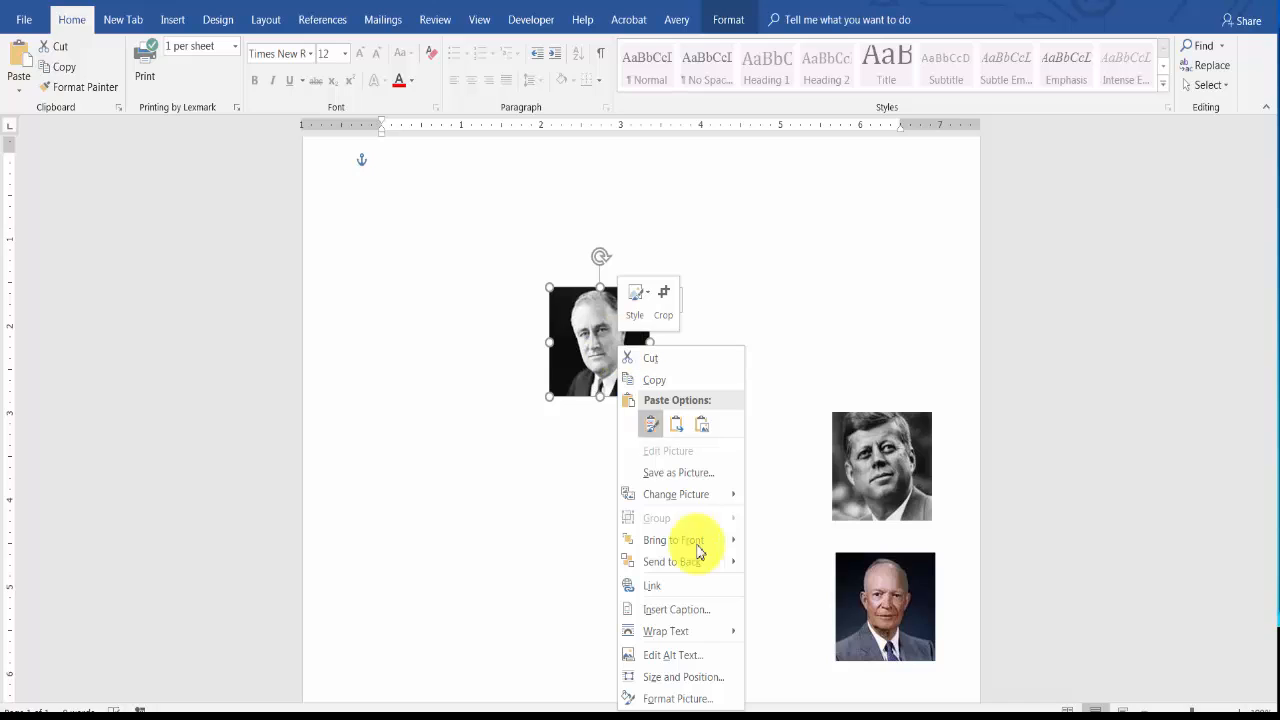
left_click(686, 677)
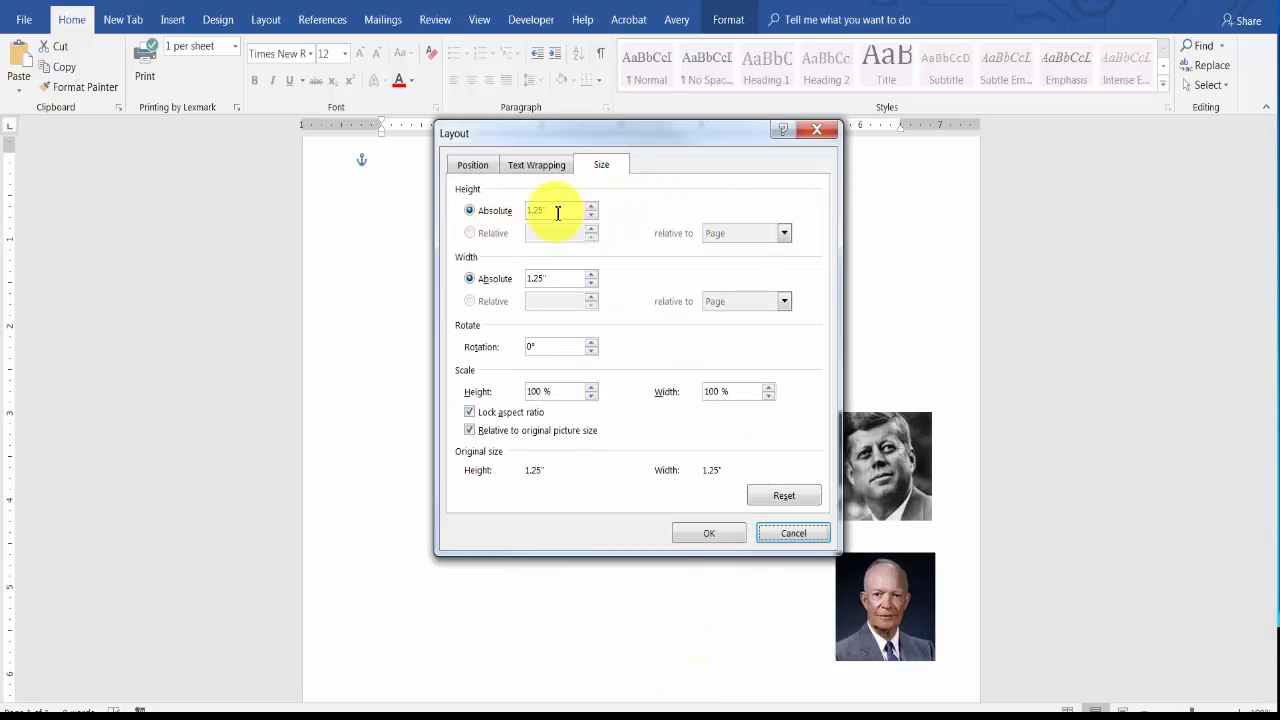
left_click_drag(558, 212, 515, 209)
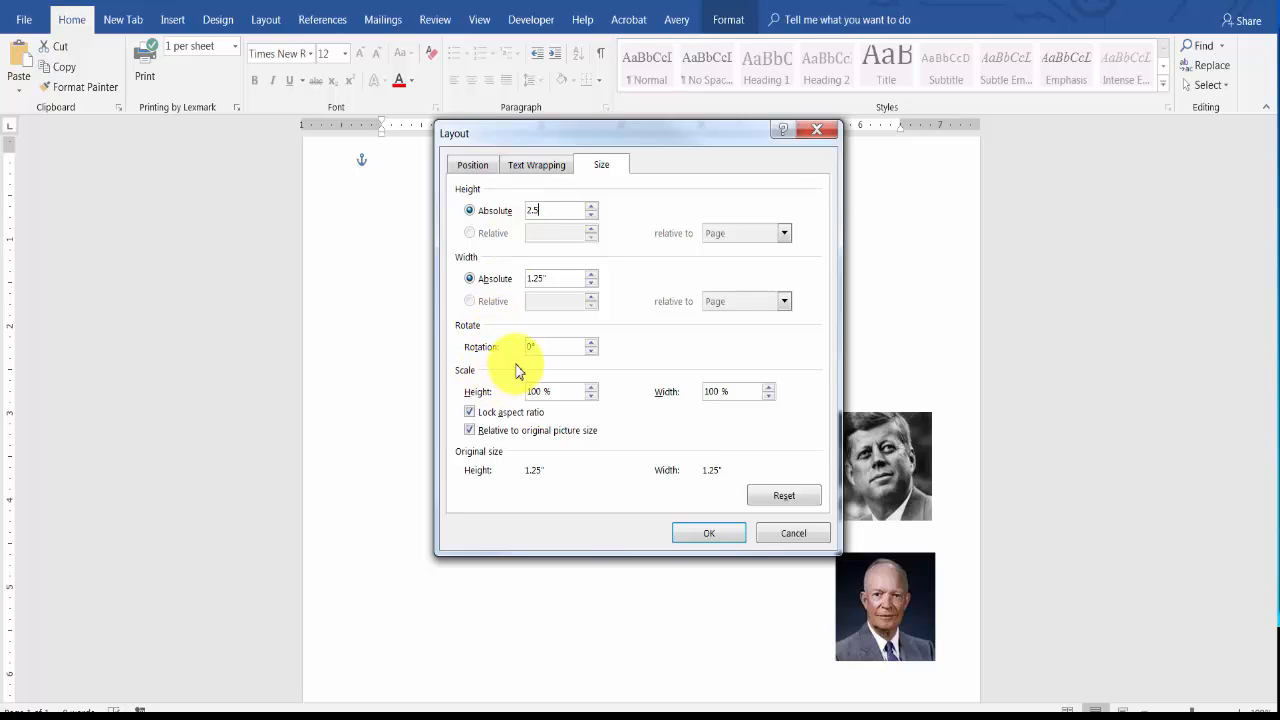
left_click(470, 412)
left_click(471, 433)
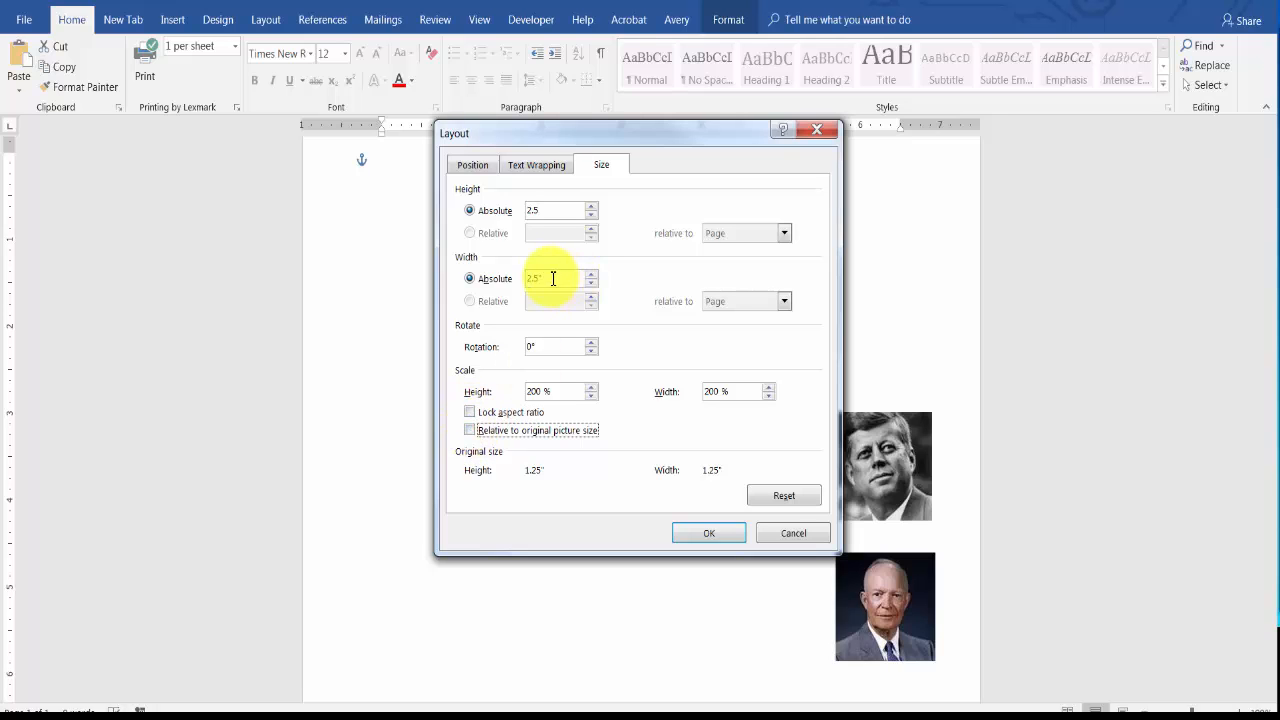
left_click(709, 533)
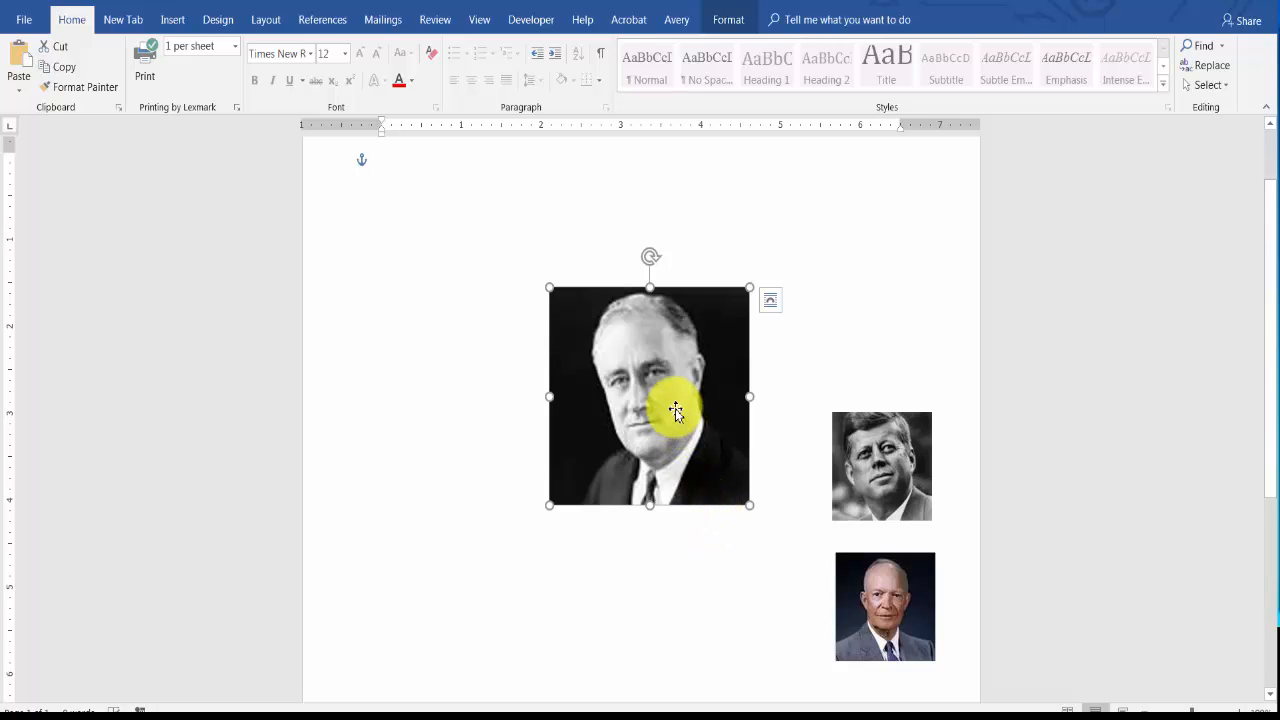
Set the enlarged portrait's text wrapping to In Front of Text and place the picture in the page's upper-right corner.
left_click_drag(676, 411, 593, 358)
double_click(593, 358)
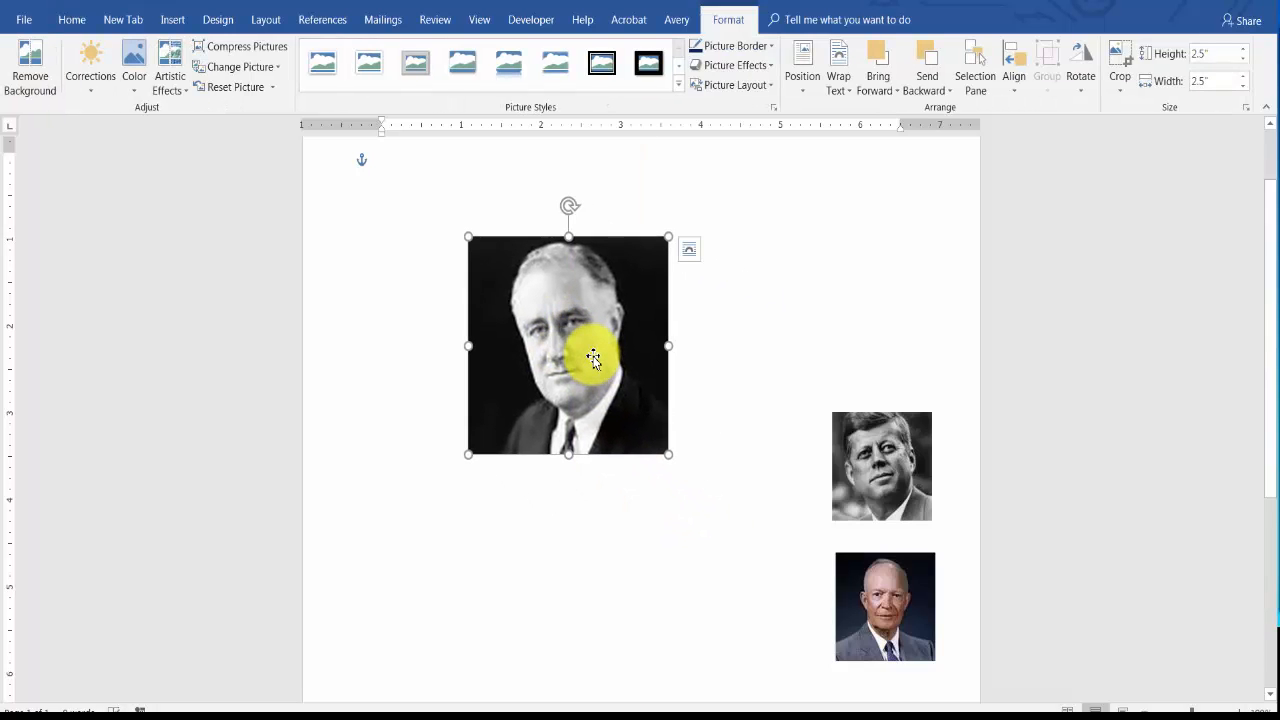
left_click(851, 97)
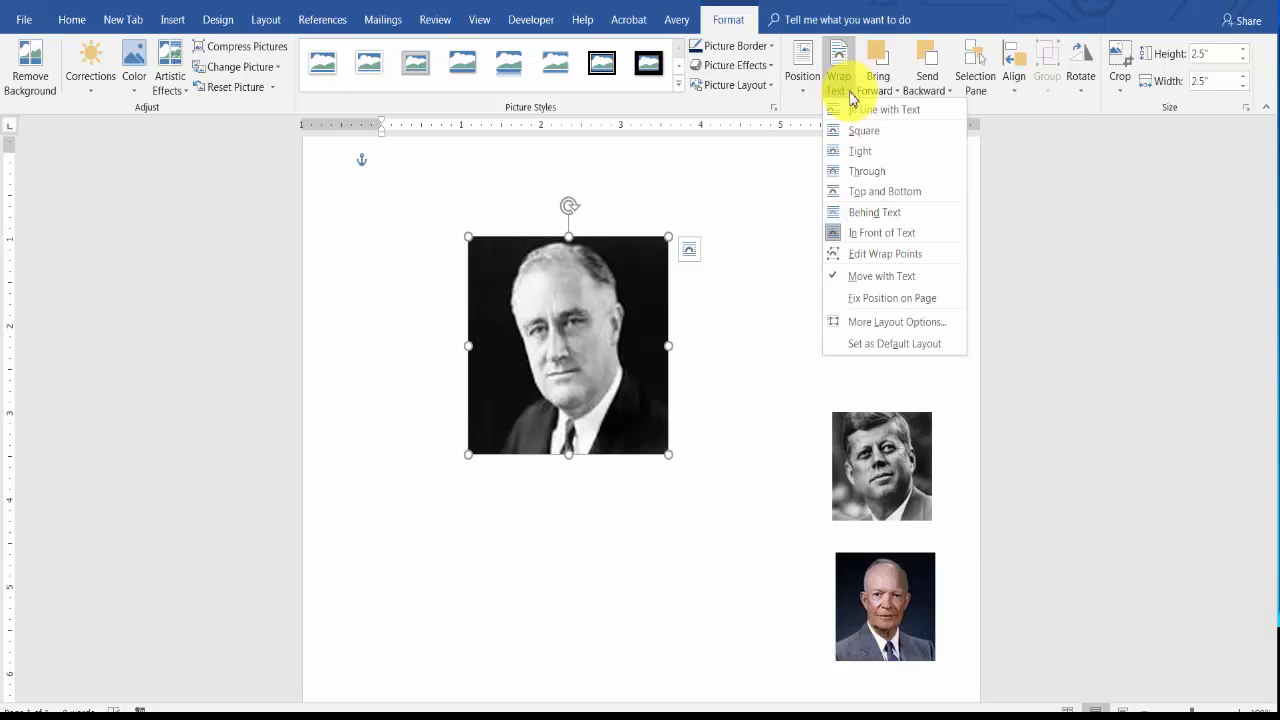
left_click(868, 233)
left_click_drag(646, 366, 607, 358)
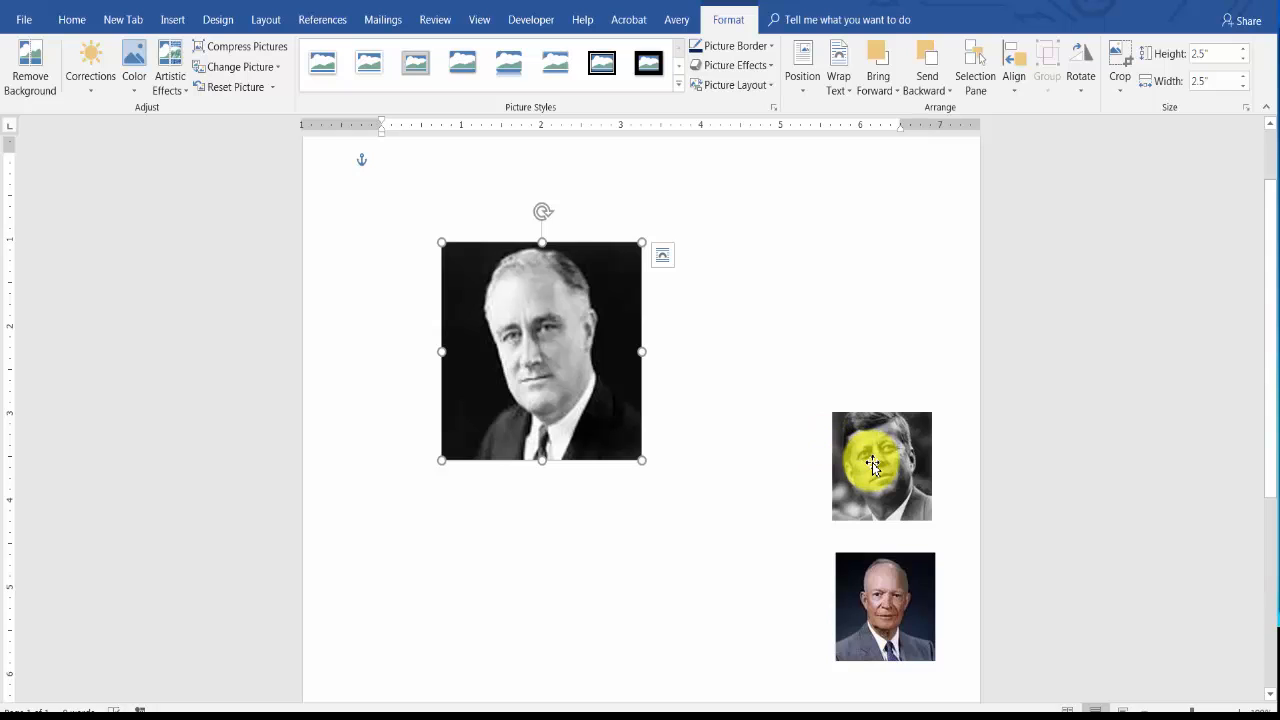
left_click_drag(600, 329, 919, 245)
Move the small black-and-white portrait into the open area and size it 2.5" square, turning off Lock aspect ratio and Relative to original picture size.
left_click_drag(880, 463, 518, 421)
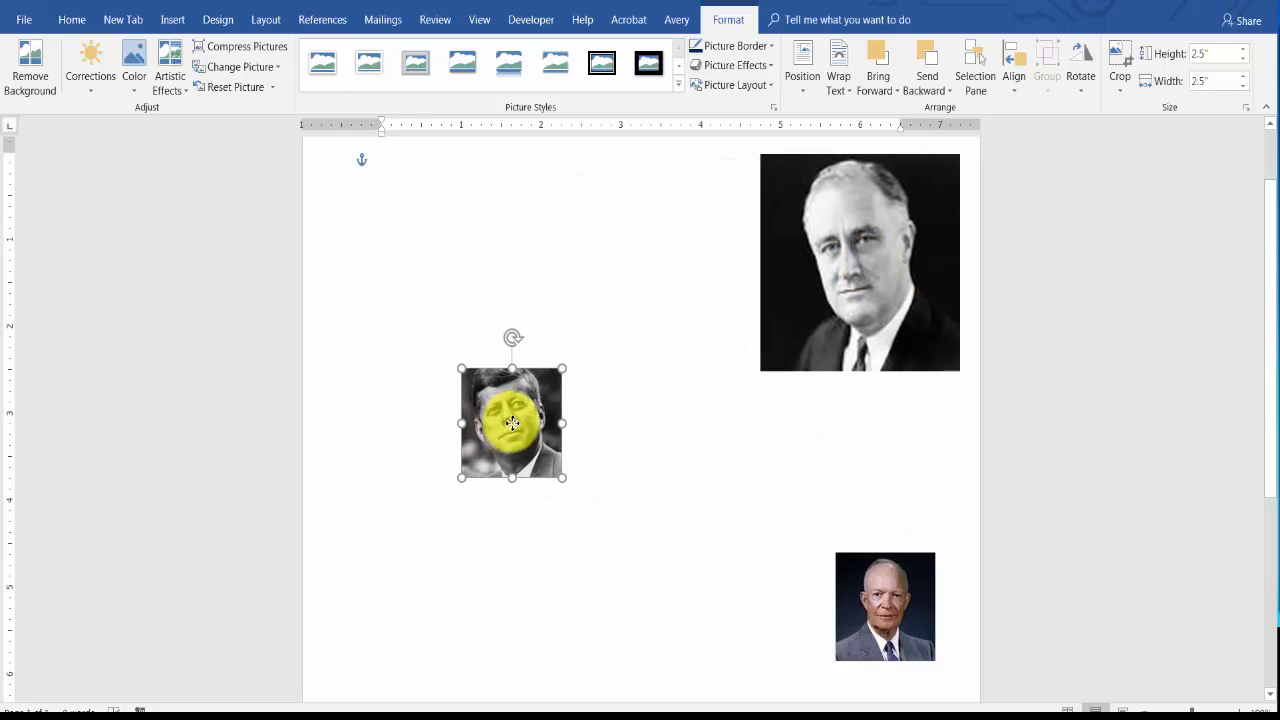
right_click(521, 423)
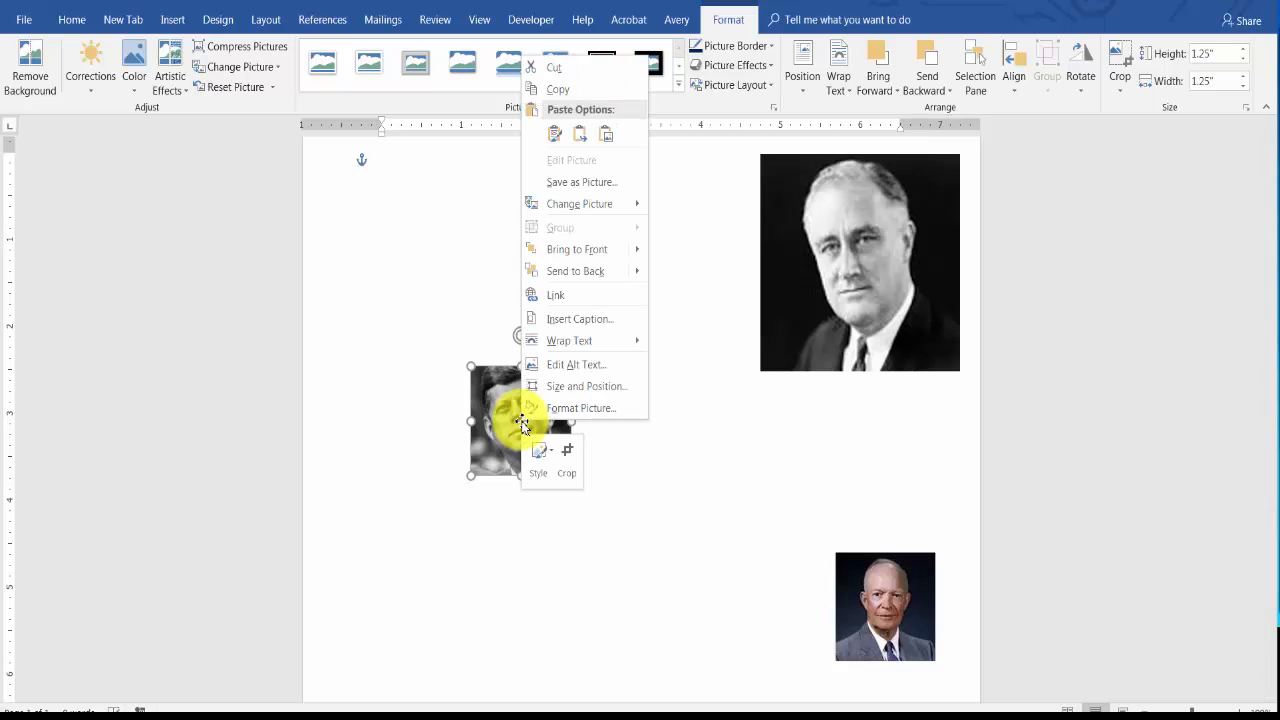
left_click(560, 386)
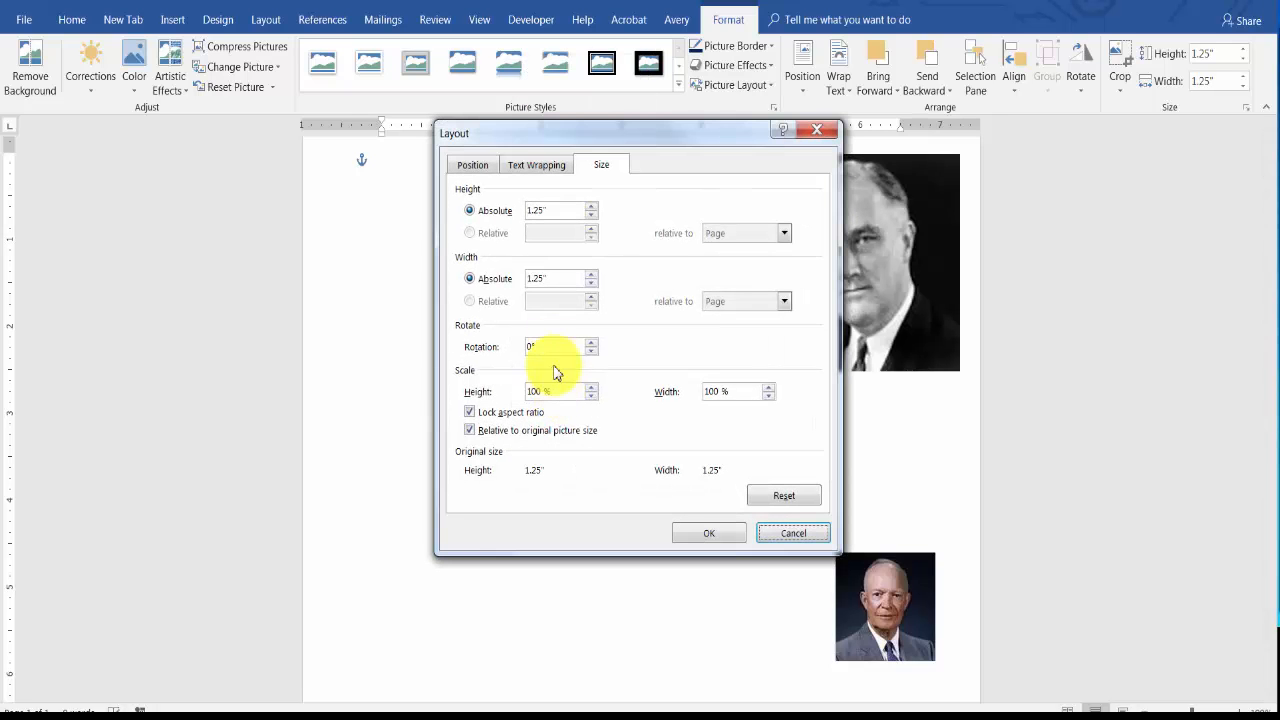
left_click_drag(555, 211, 513, 211)
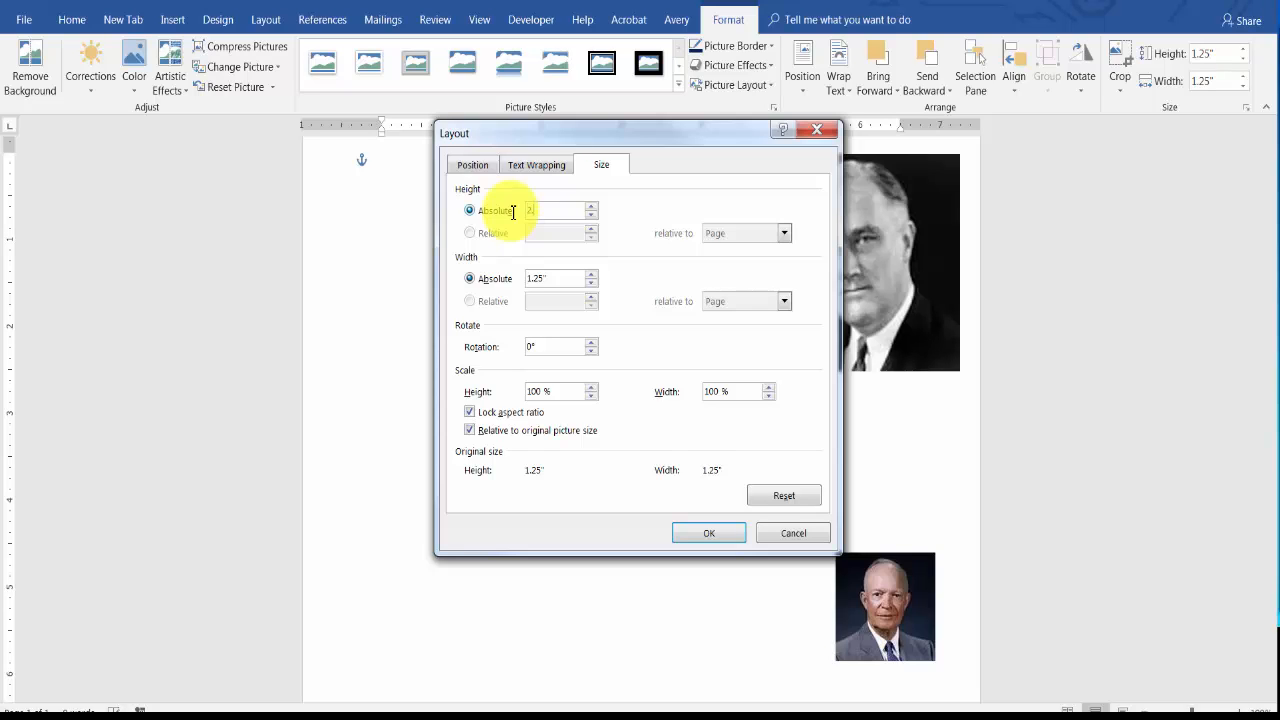
left_click(469, 412)
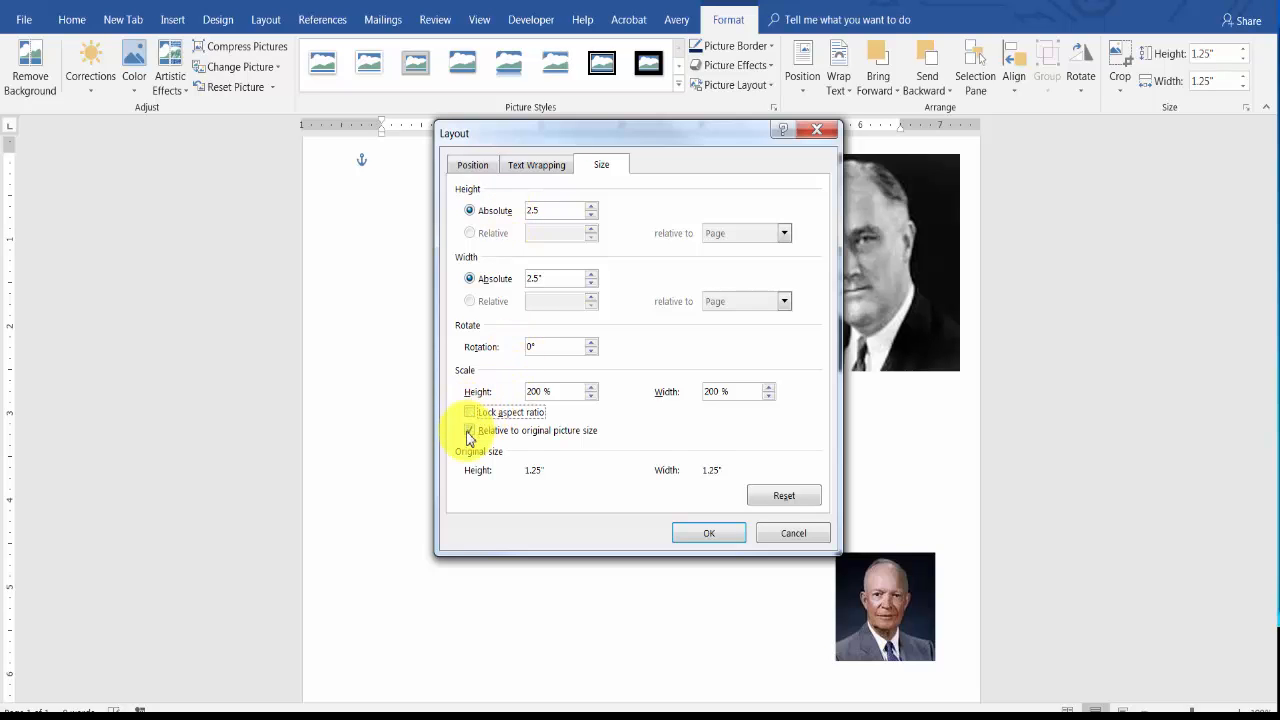
left_click(469, 431)
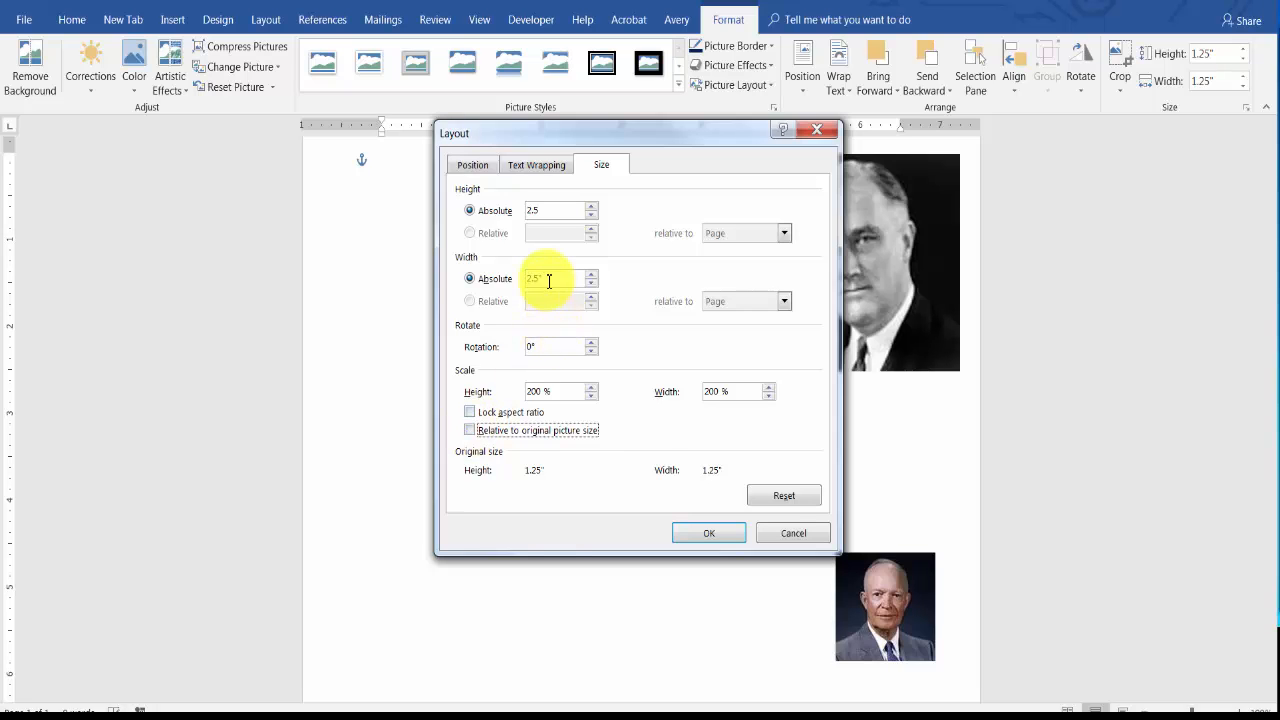
left_click(704, 535)
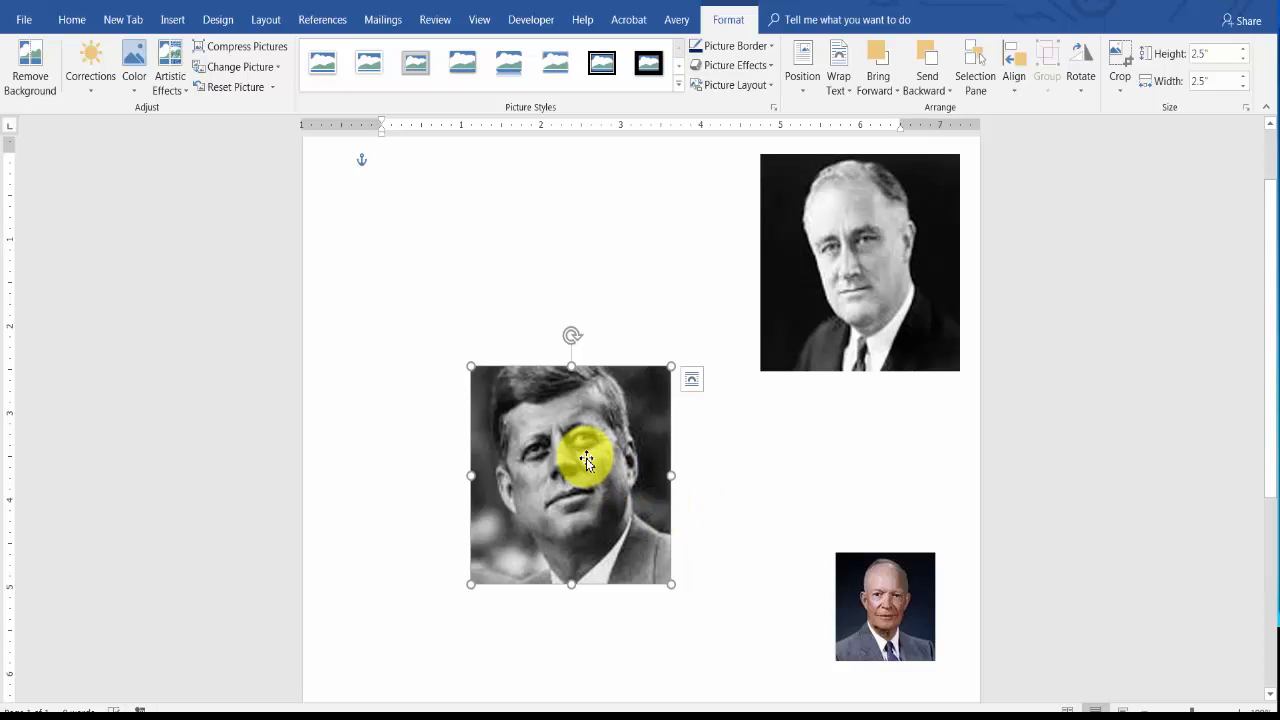
Check the newly enlarged portrait's text wrapping for In Front of Text and move the picture beside the one in the page's upper-right corner.
left_click(843, 64)
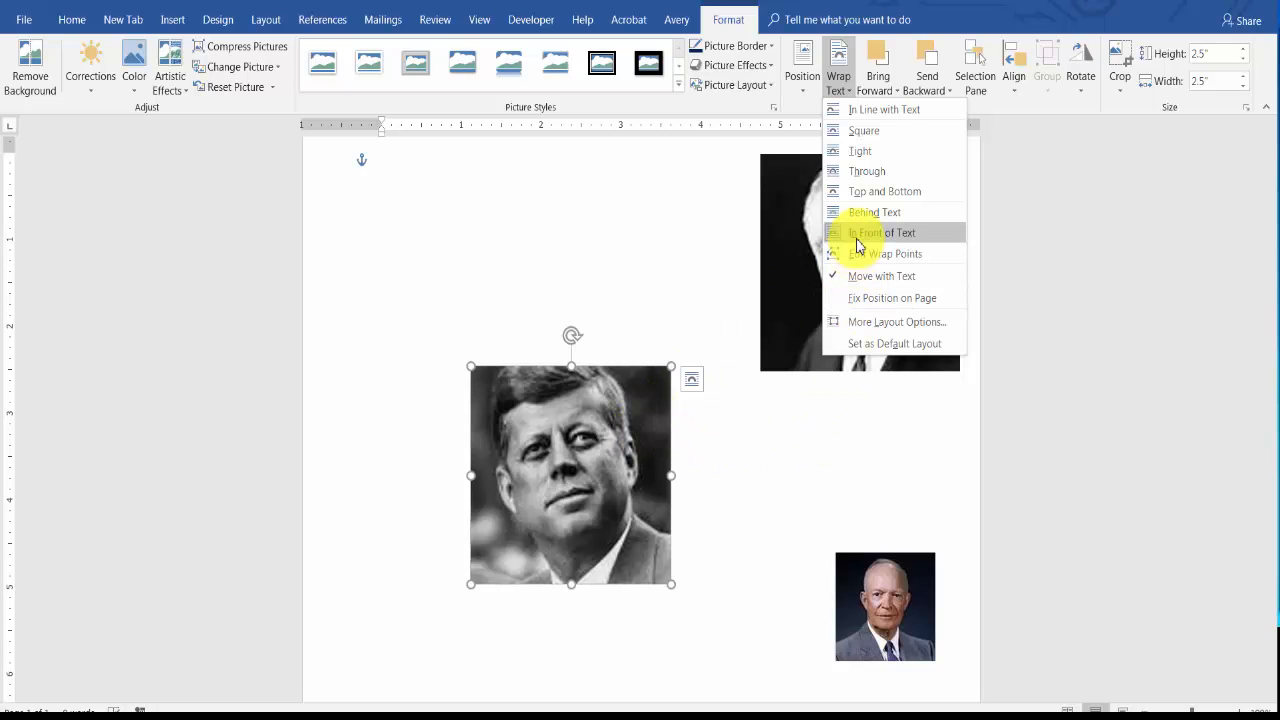
left_click(612, 489)
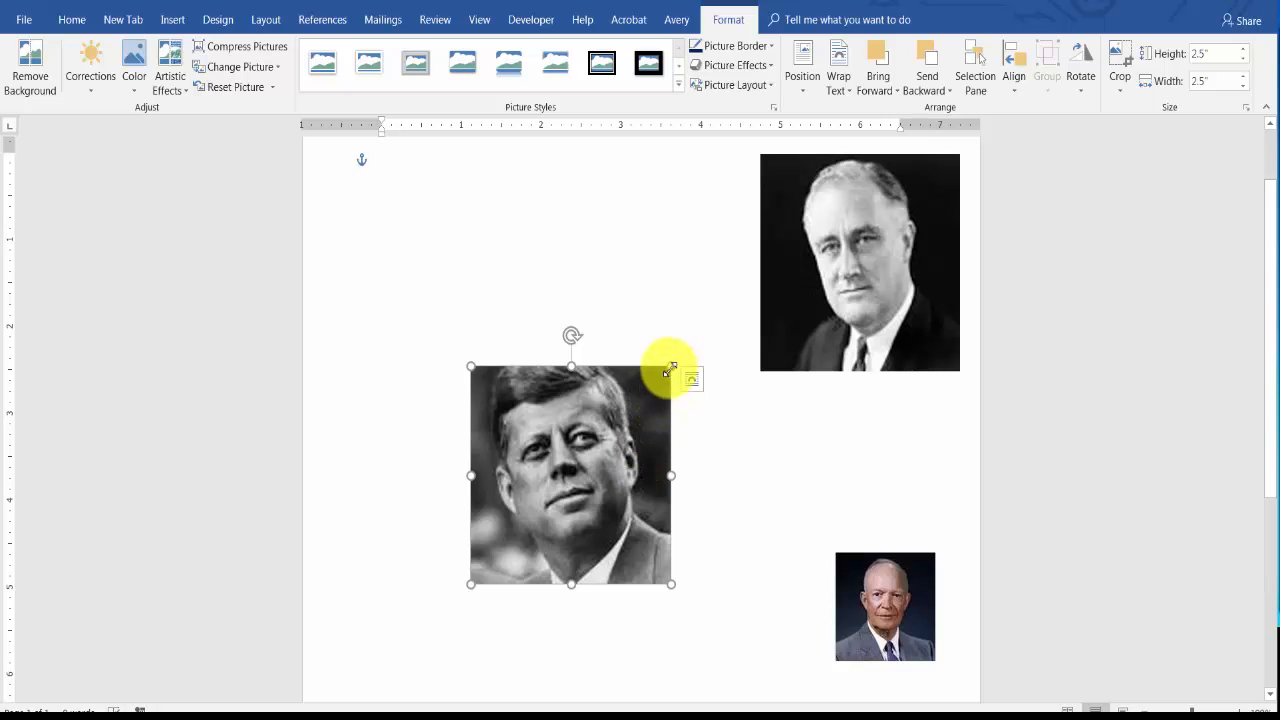
left_click_drag(640, 443, 672, 283)
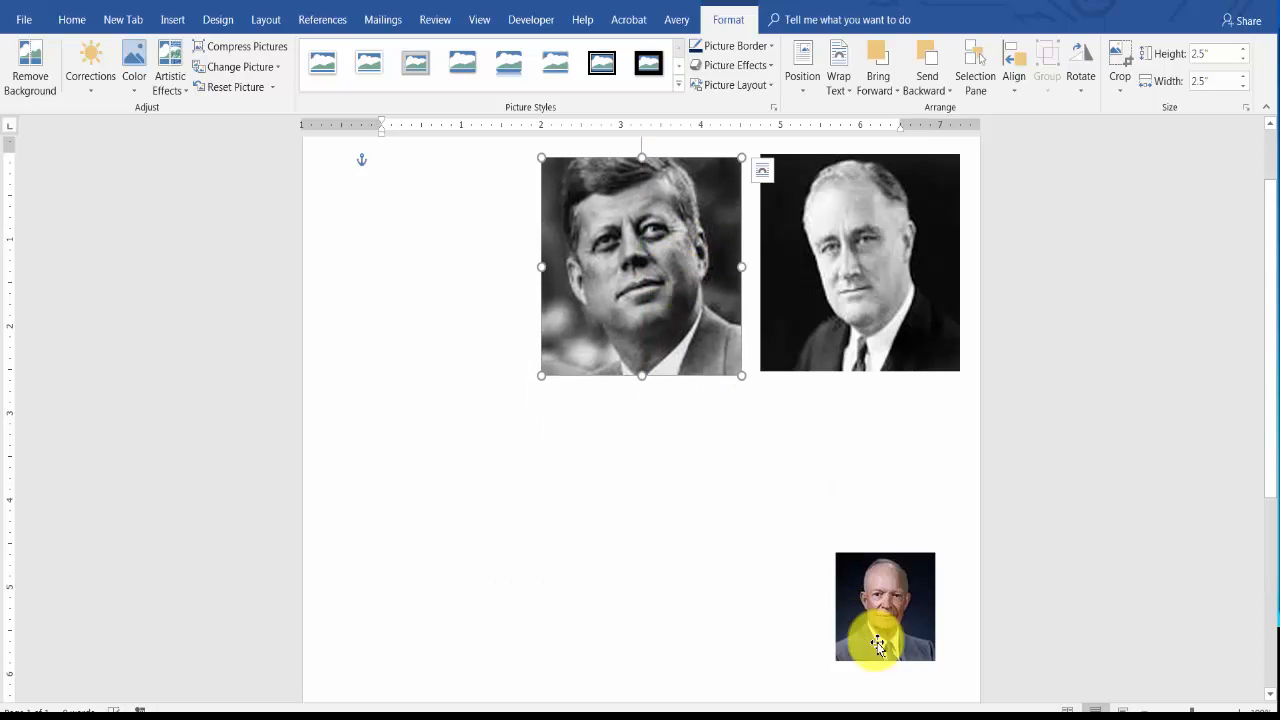
Move the colour portrait below the others and size it 2.5" square, with Lock aspect ratio and Relative to original picture size off.
left_click_drag(886, 634, 606, 551)
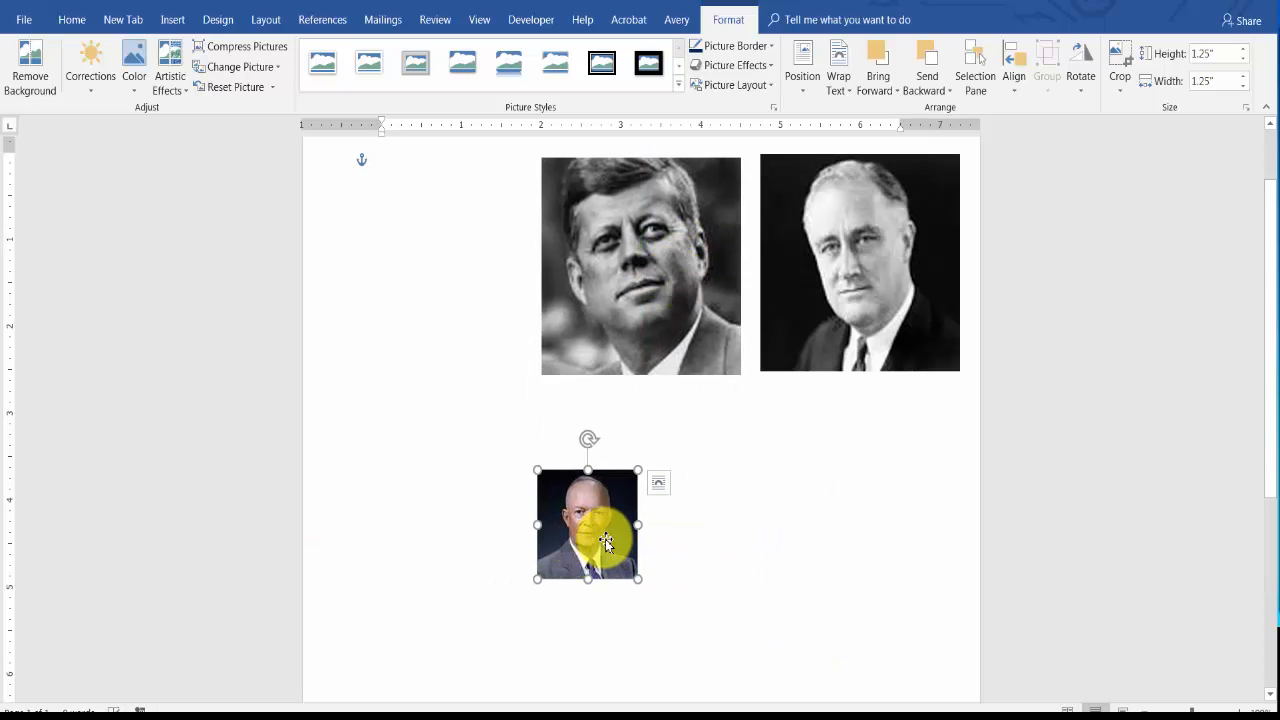
right_click(606, 543)
left_click(653, 528)
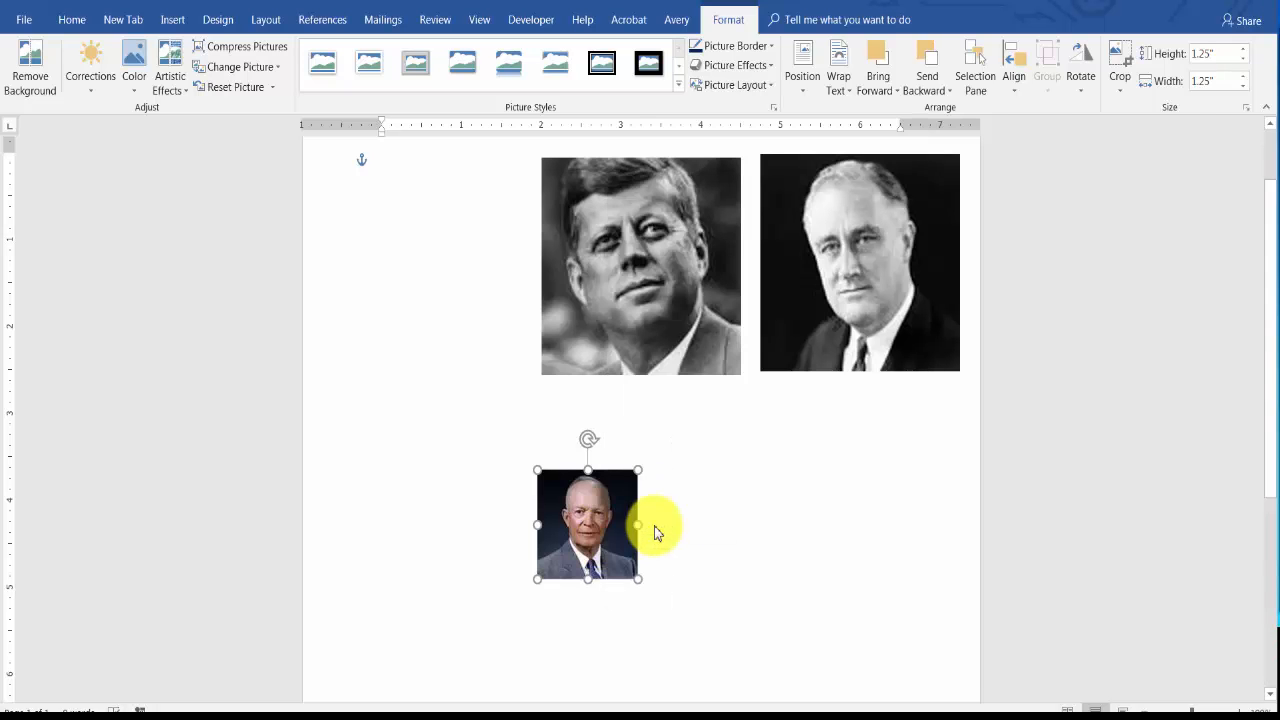
left_click(600, 540)
right_click(471, 545)
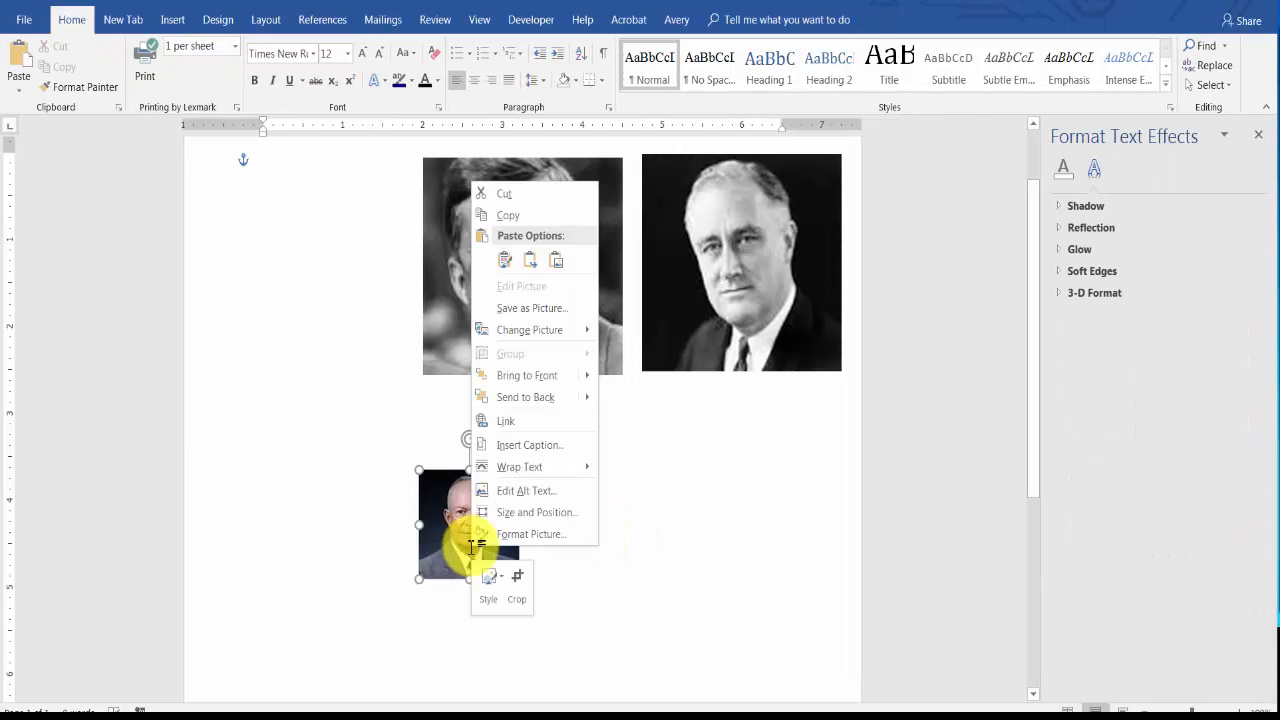
left_click(500, 516)
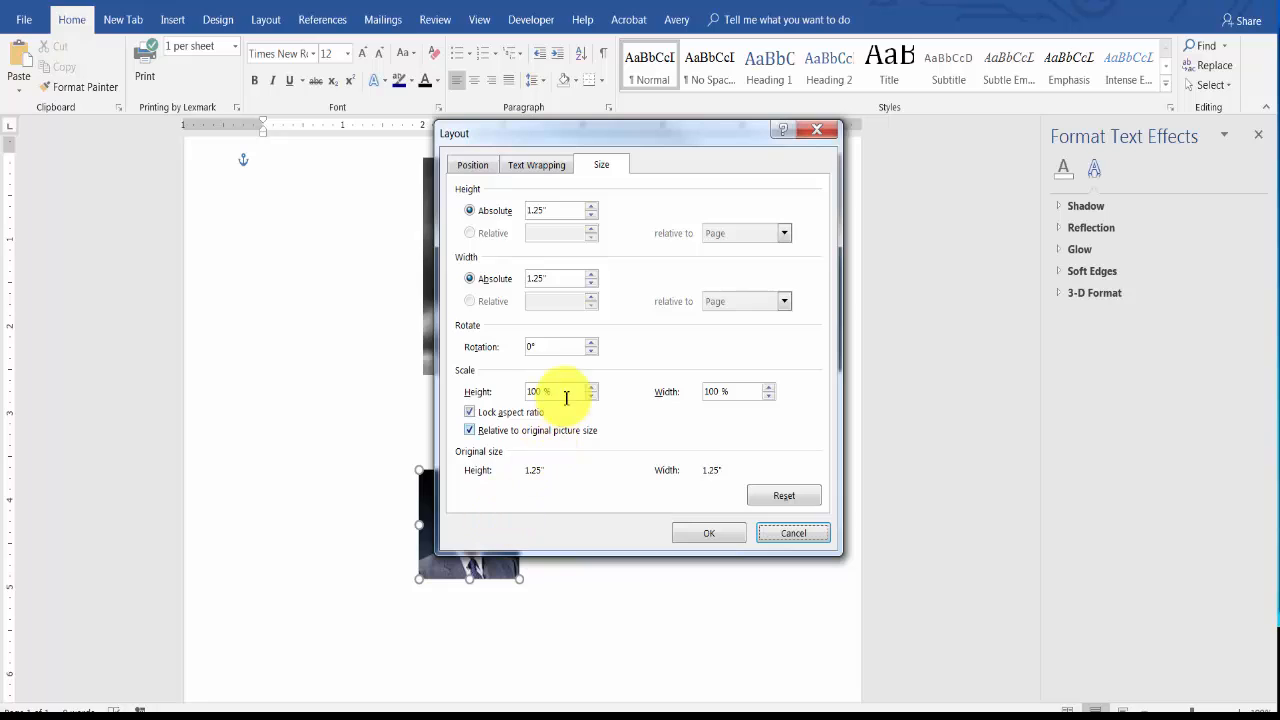
left_click_drag(554, 215, 501, 221)
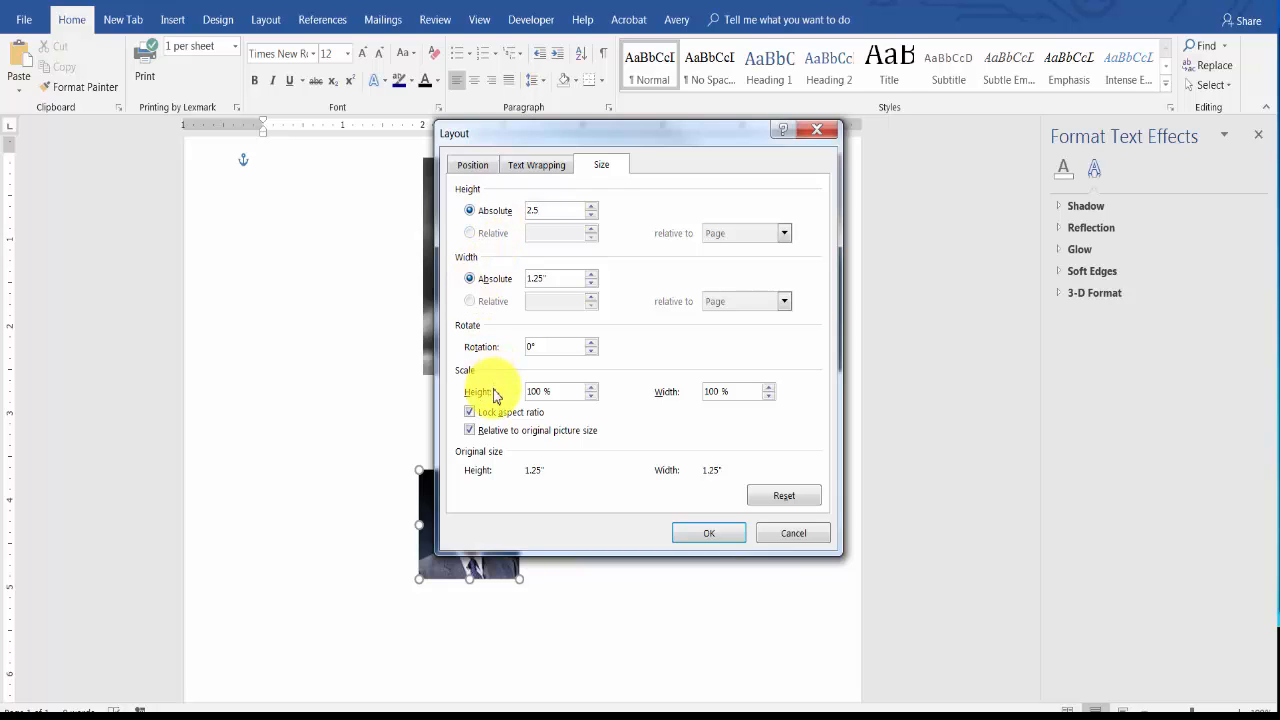
left_click(470, 413)
left_click(470, 430)
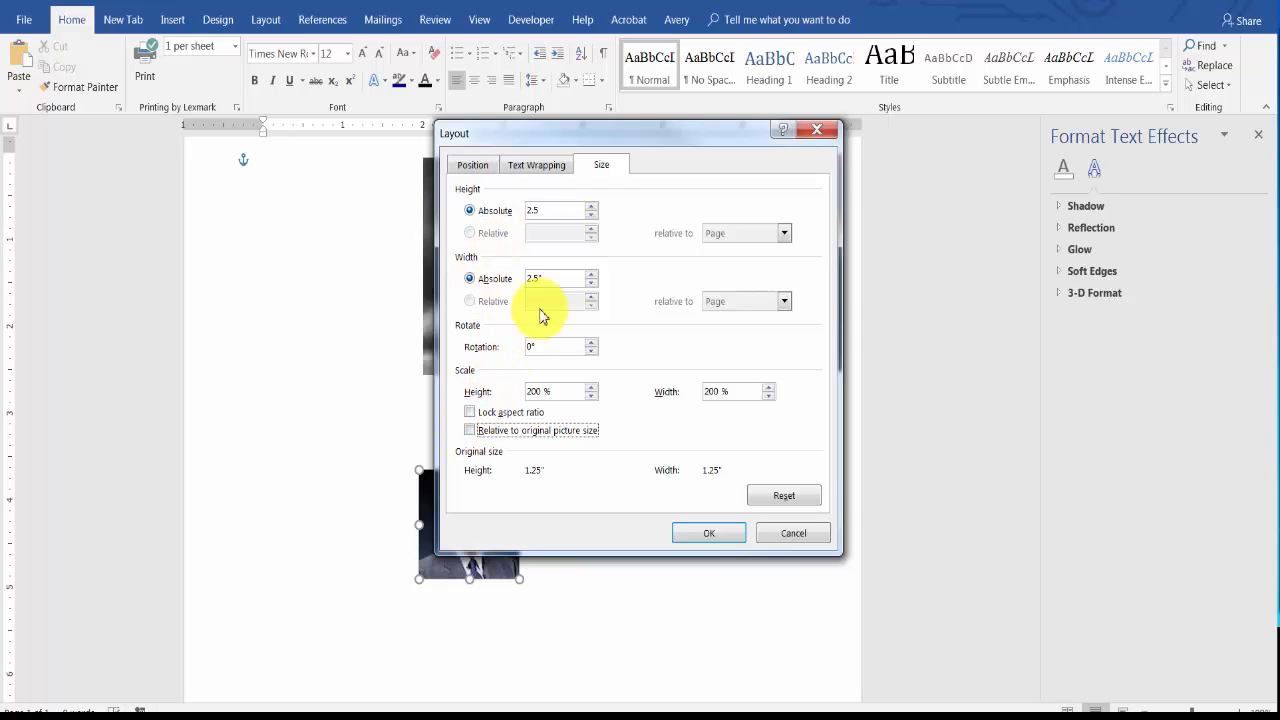
left_click(686, 533)
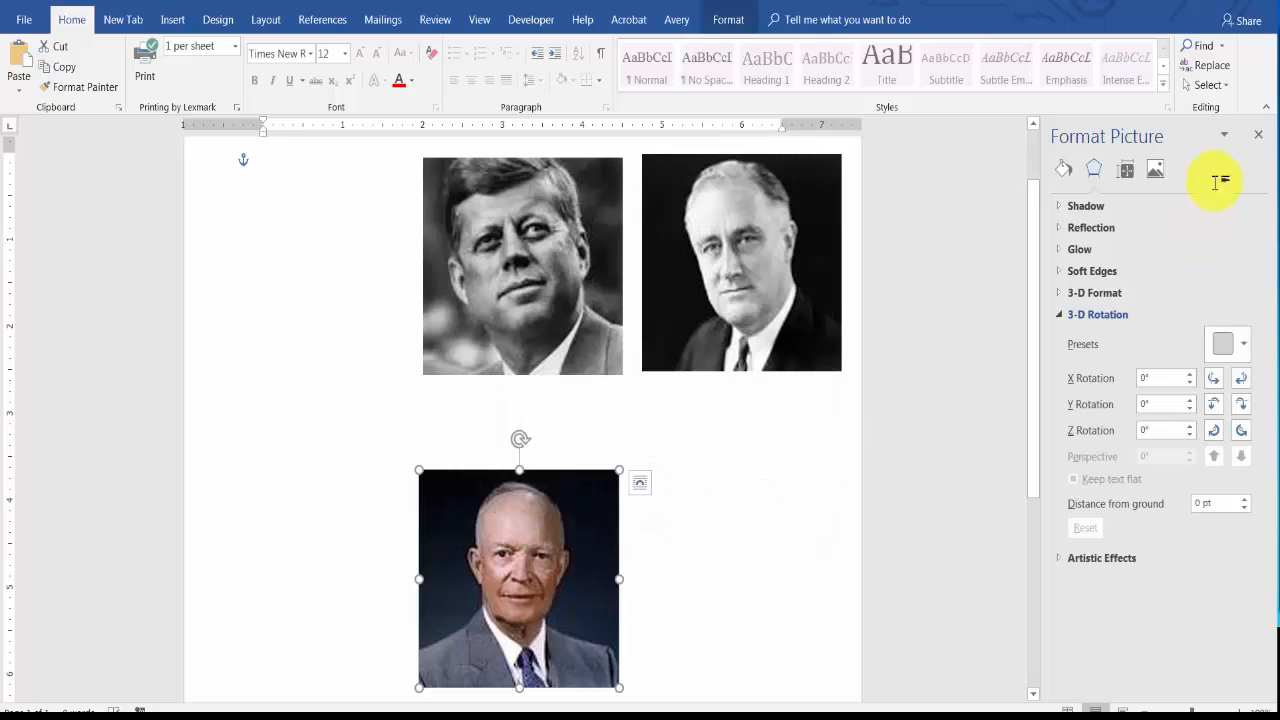
left_click(1261, 138)
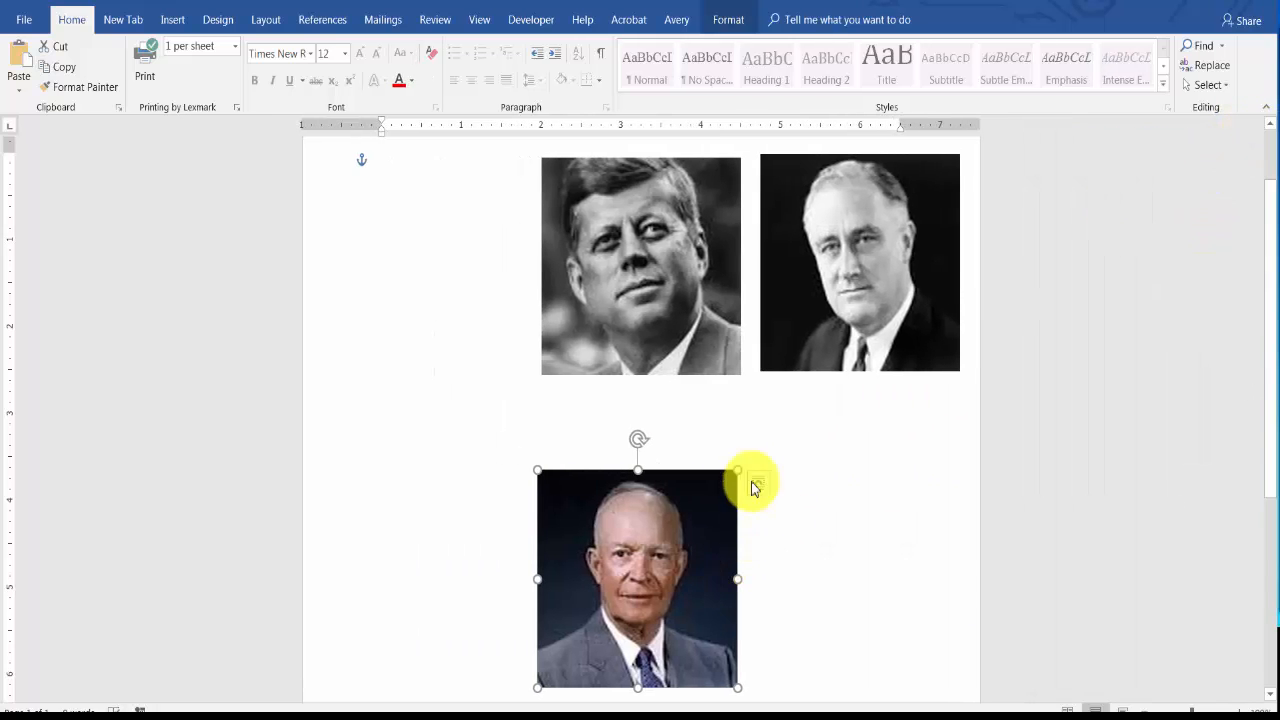
Stack the colour portrait and the other black-and-white portrait beneath the upper-right portrait along the page's right edge.
scroll(950, 540, "down", 3)
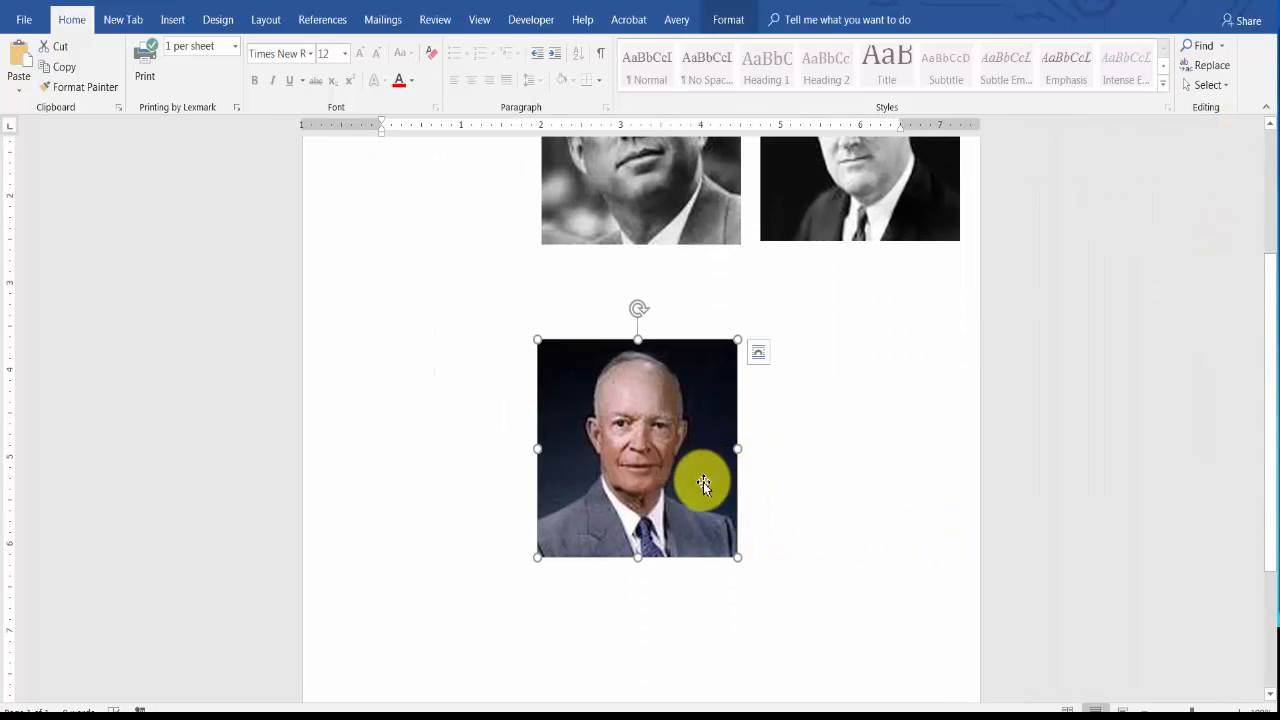
left_click_drag(640, 466, 871, 394)
left_click_drag(657, 206, 894, 649)
Give the upper-right black-and-white portrait a 3-D Format contour with a size of 10 pt.
scroll(1027, 485, "up", 3)
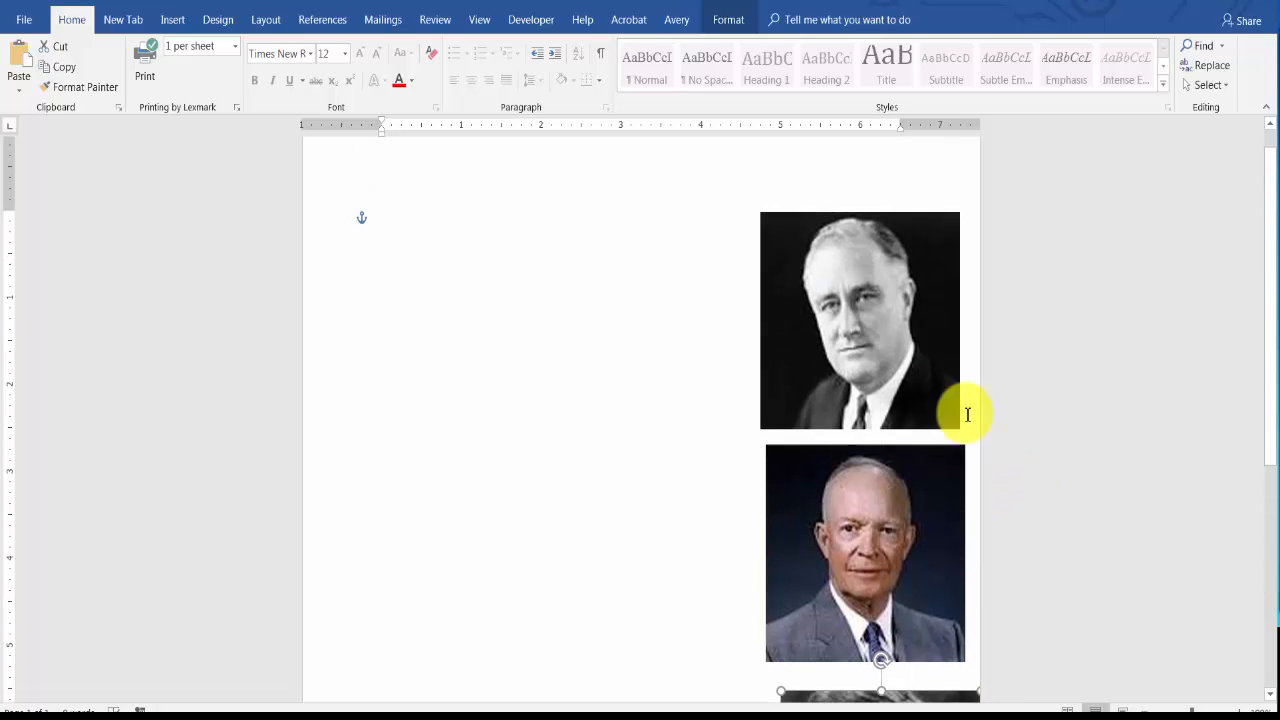
left_click(884, 351)
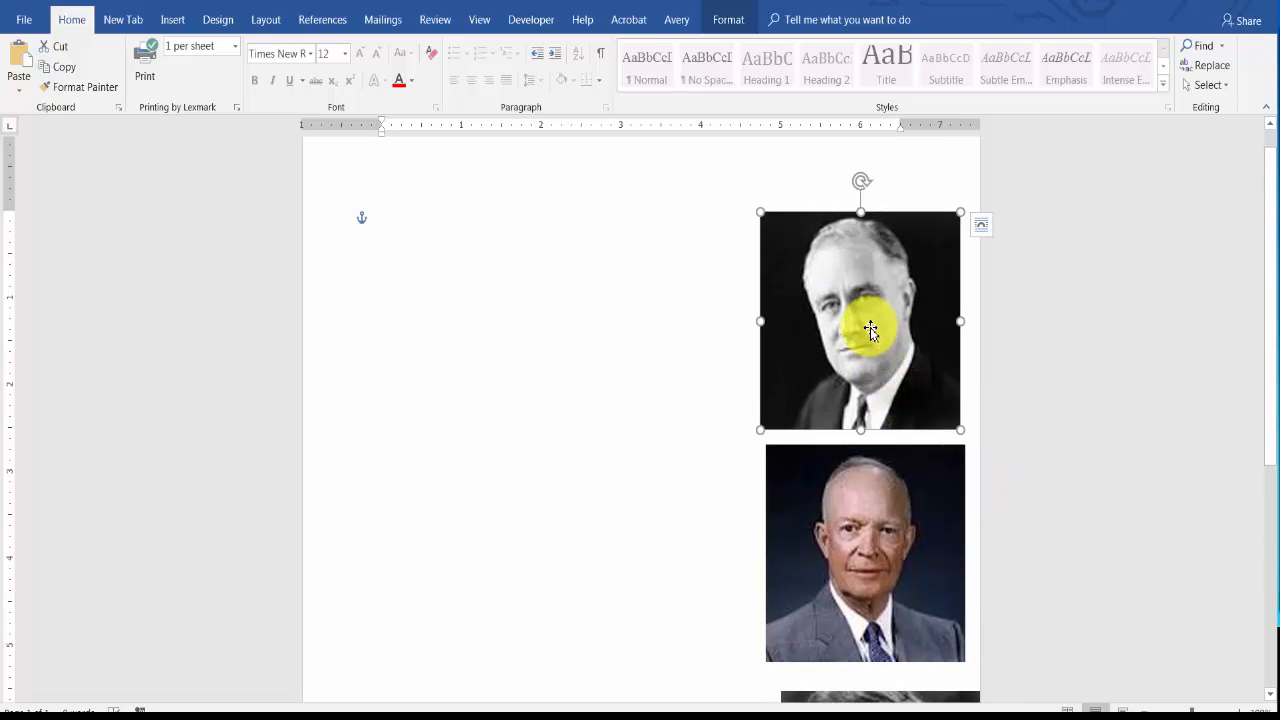
right_click(870, 327)
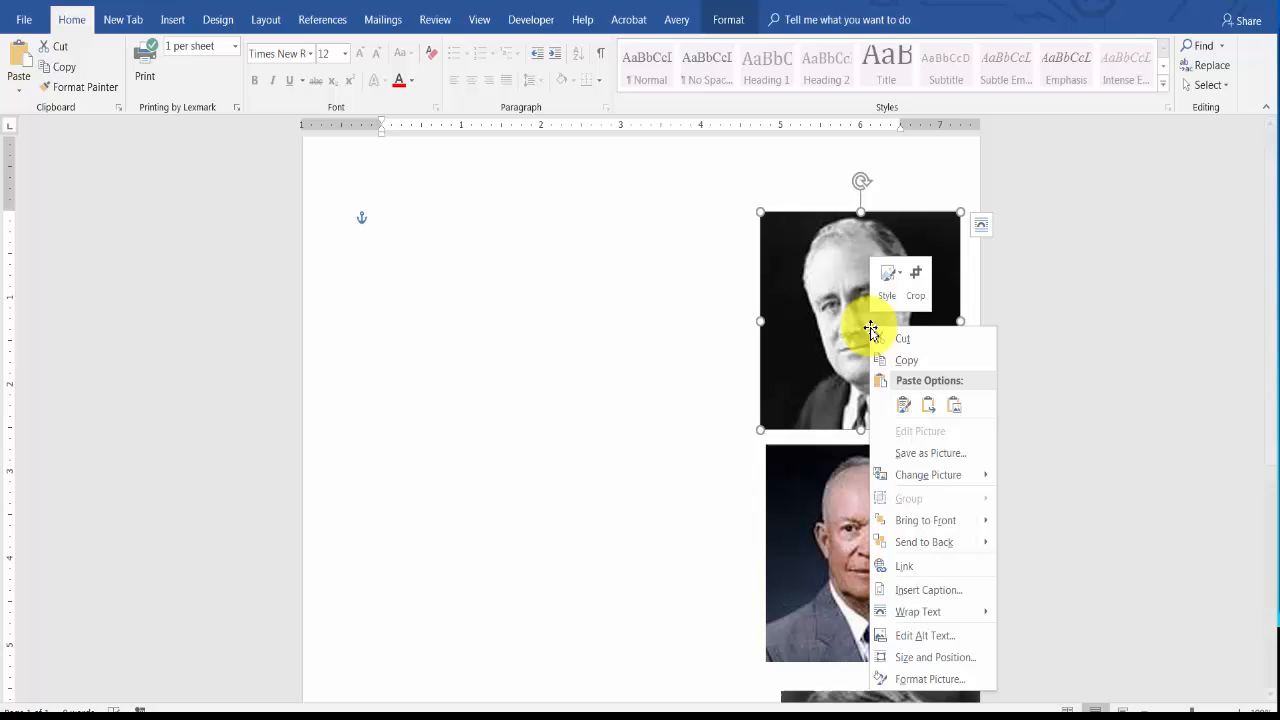
left_click(912, 679)
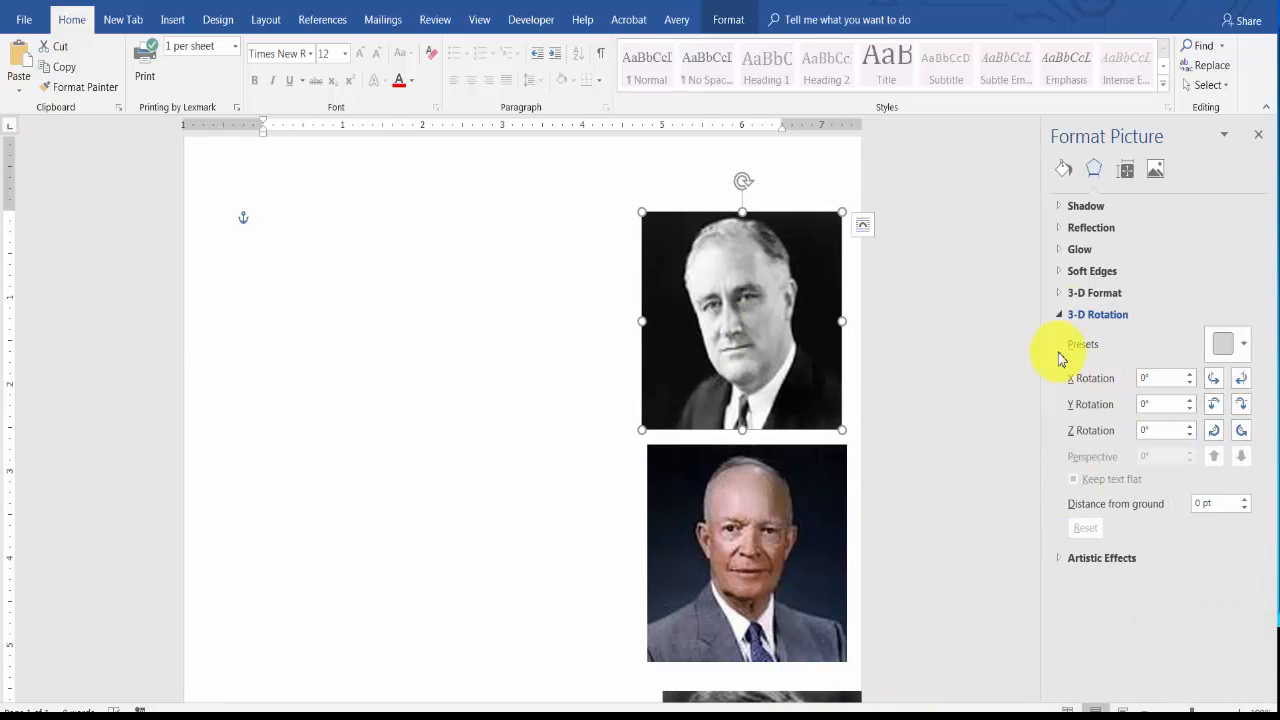
left_click(1063, 317)
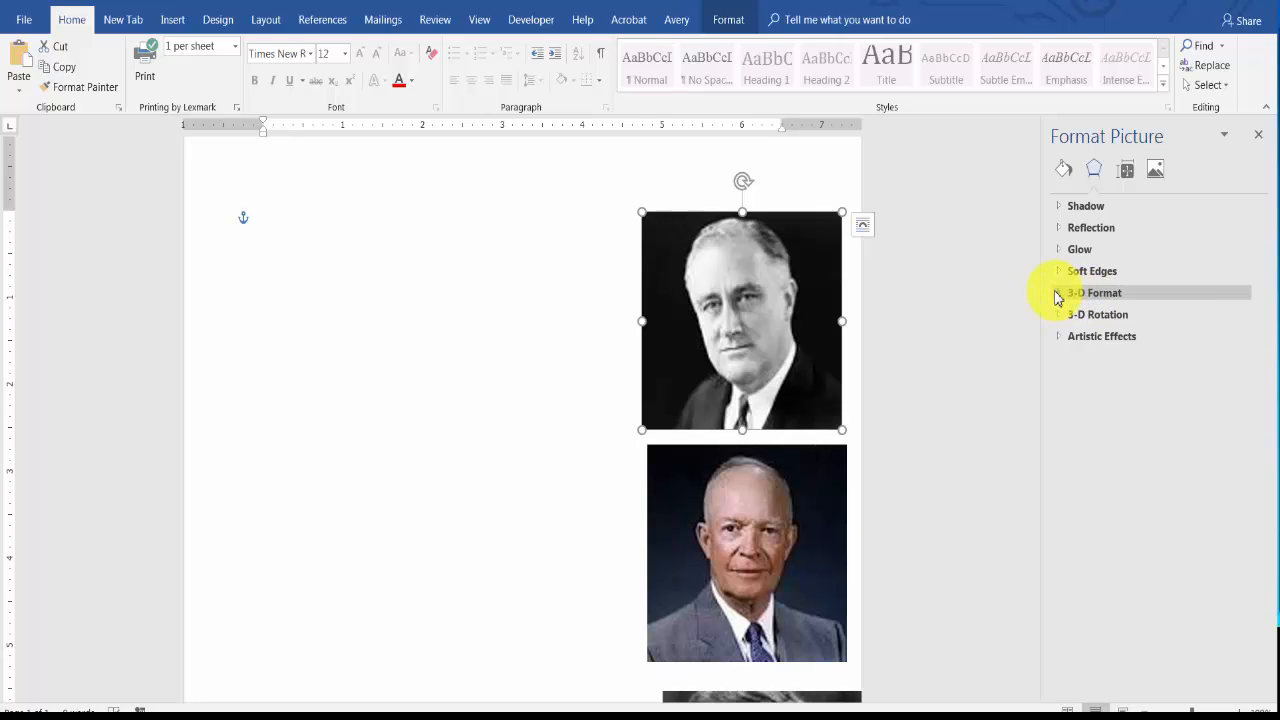
left_click(1057, 294)
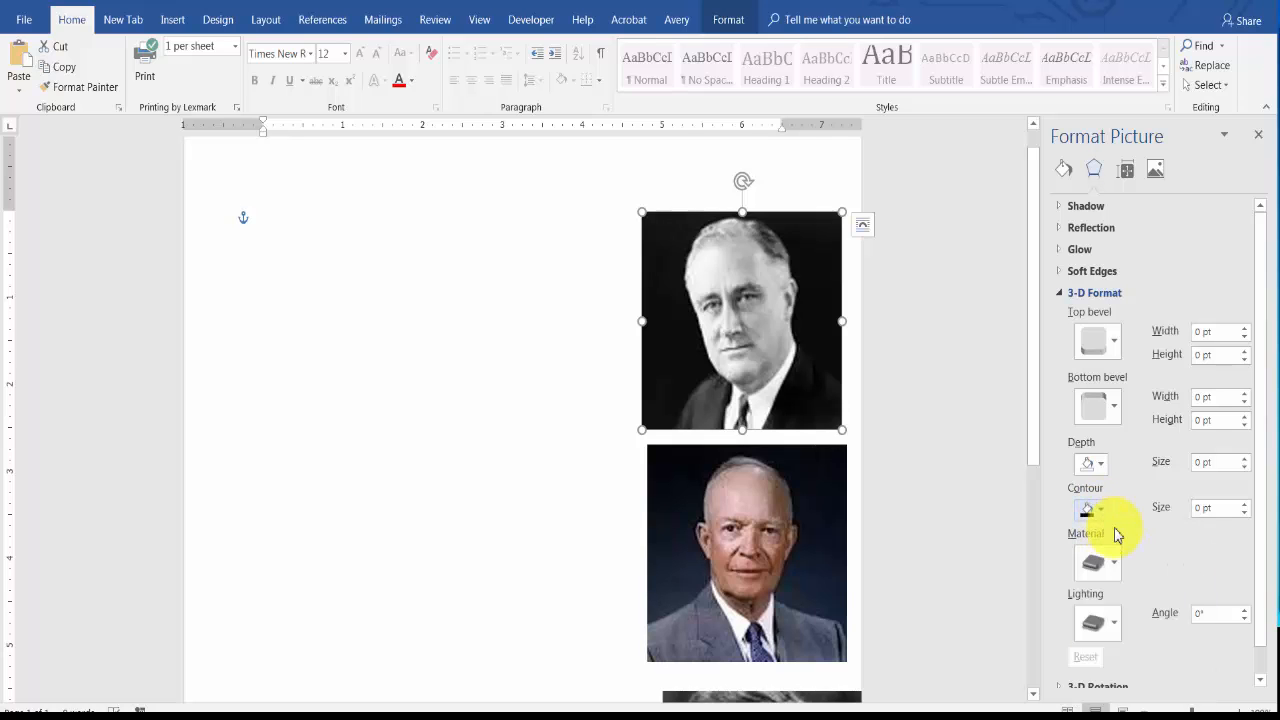
left_click(1245, 504)
left_click(1245, 504)
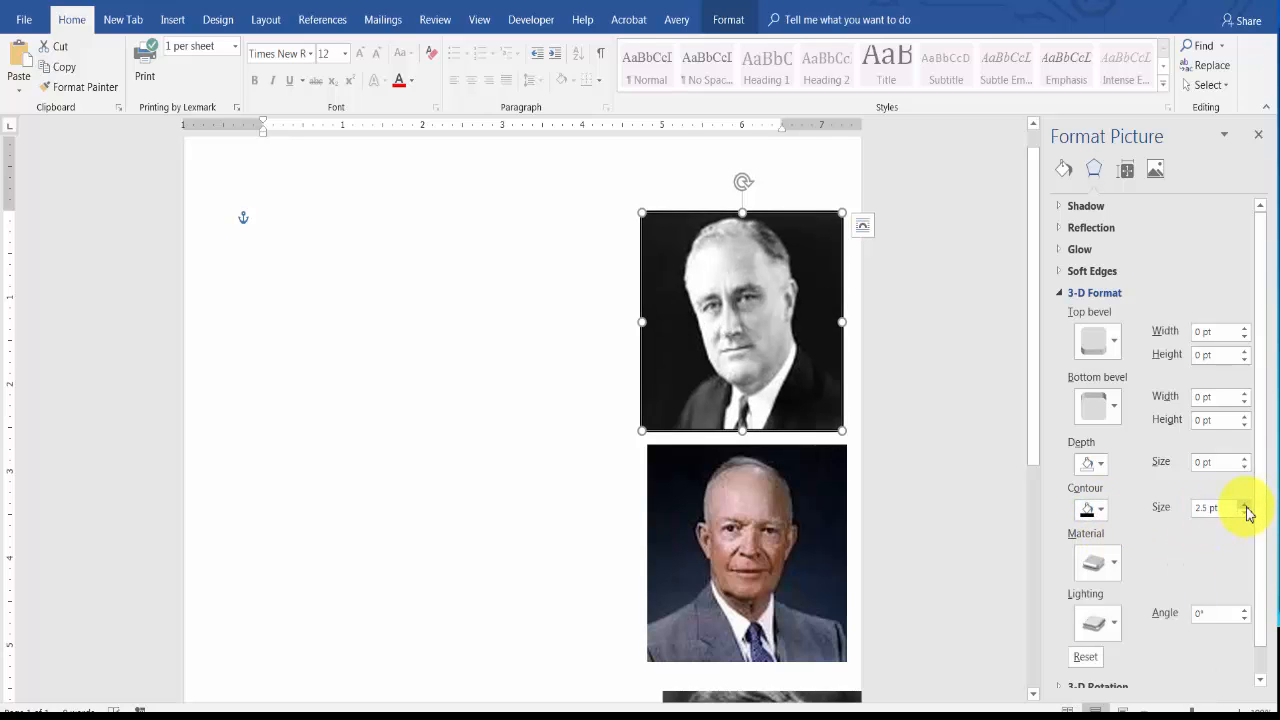
left_click(1245, 504)
left_click(1245, 504)
left_click(1245, 504)
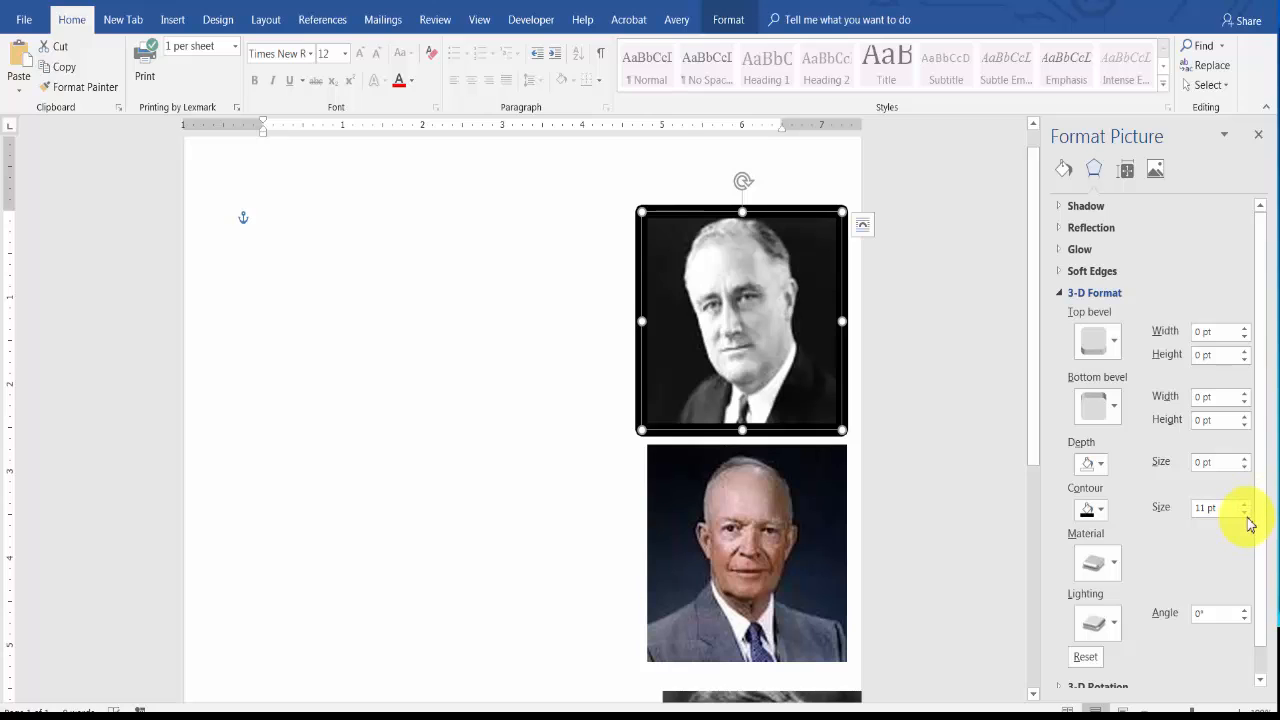
left_click(1246, 514)
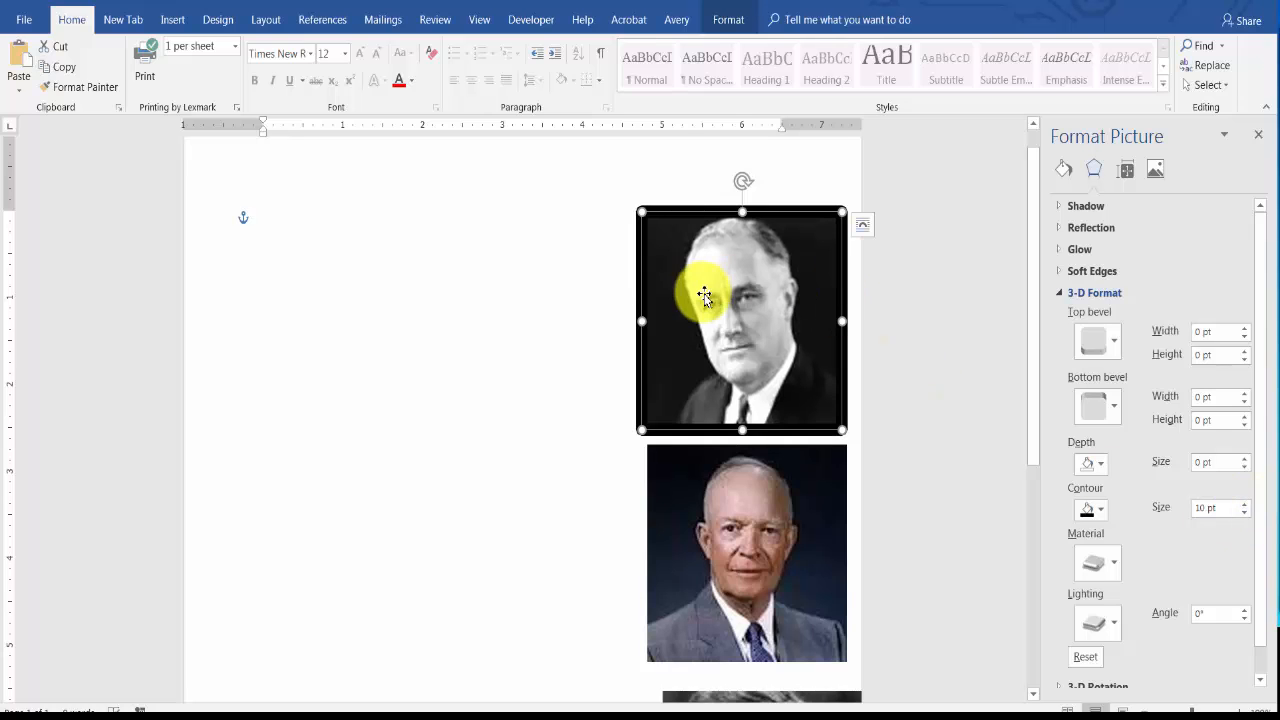
Move the framed black-and-white portrait to the page's upper-left area and apply the Off Axis 1: Left 3-D rotation preset.
left_click_drag(689, 310, 335, 290)
left_click(360, 514)
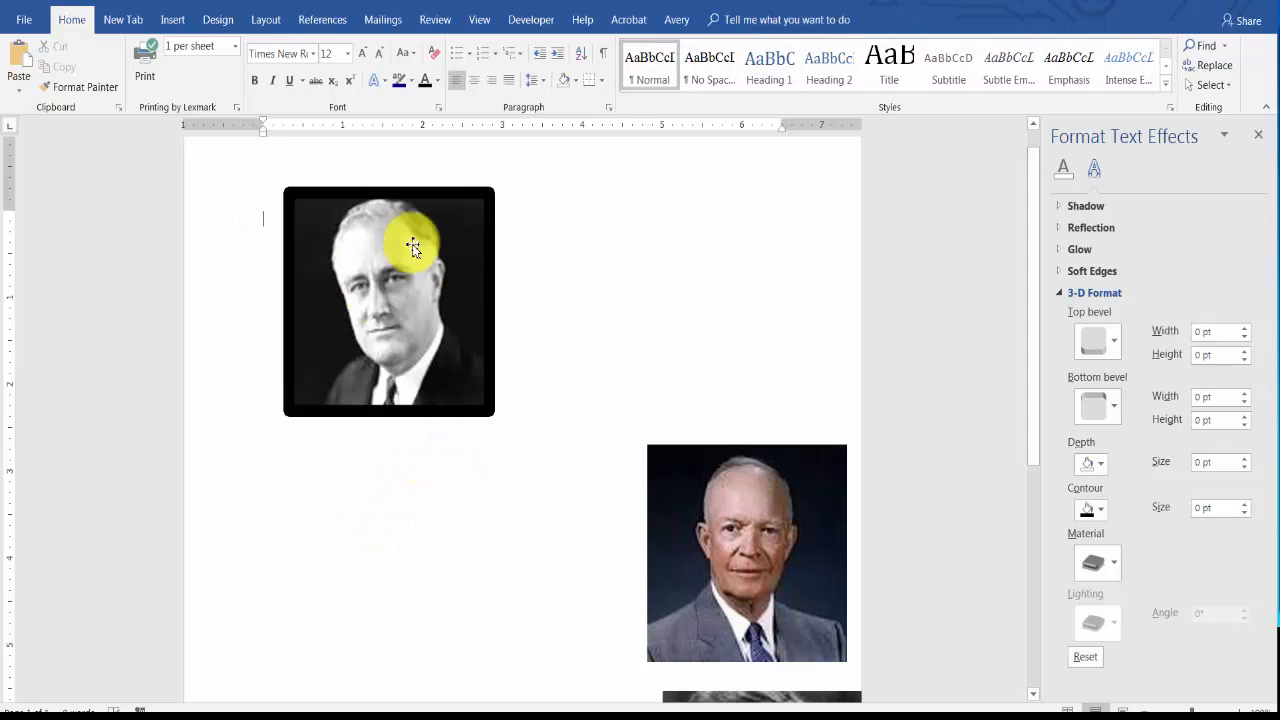
left_click(408, 314)
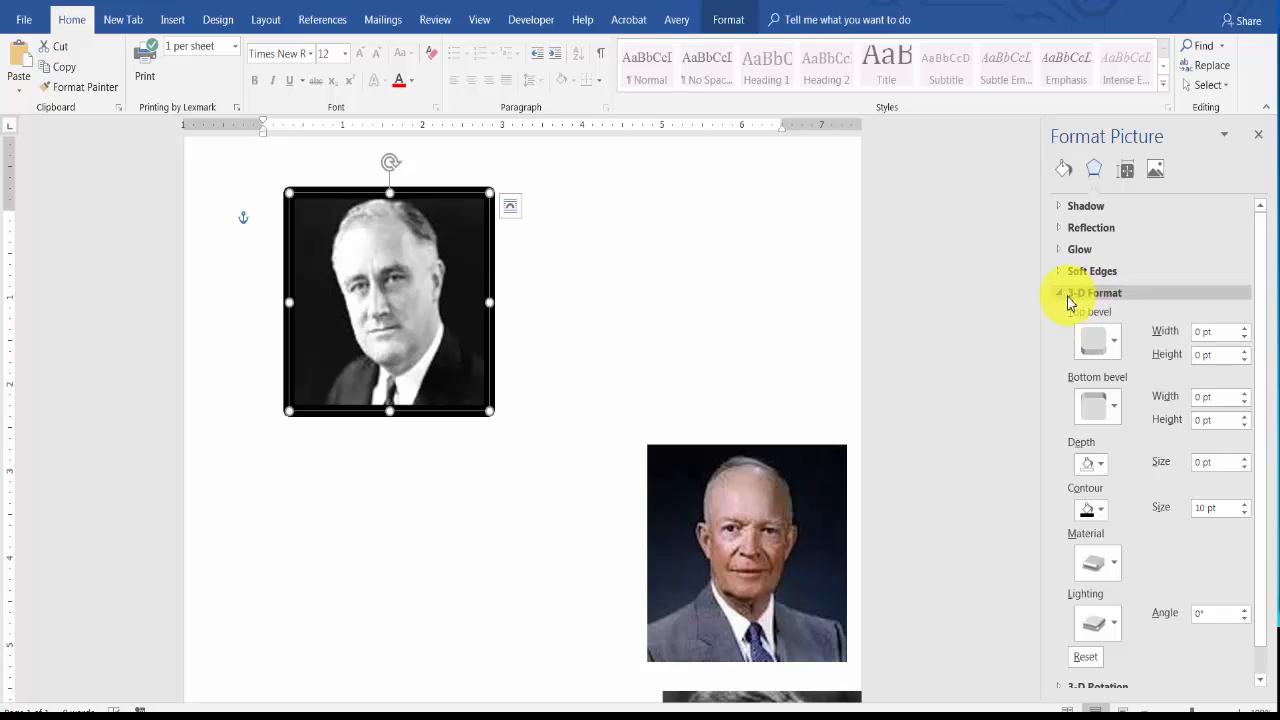
left_click(1060, 294)
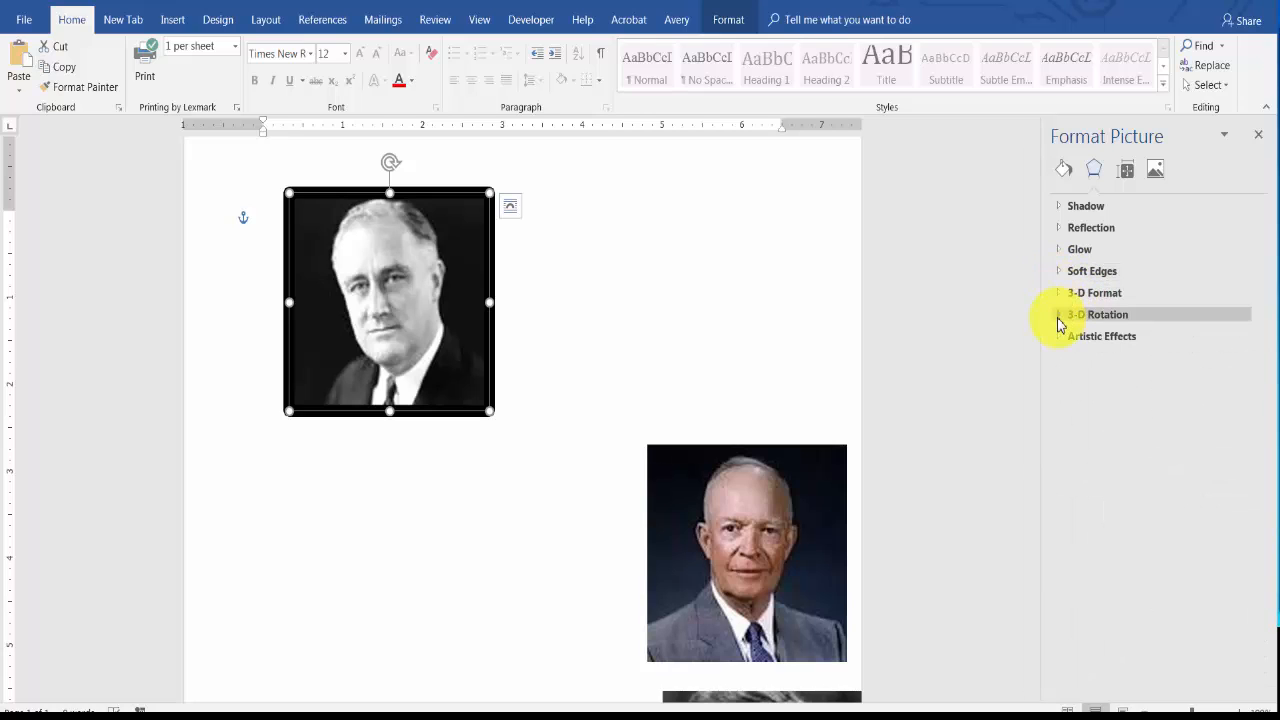
left_click(1060, 316)
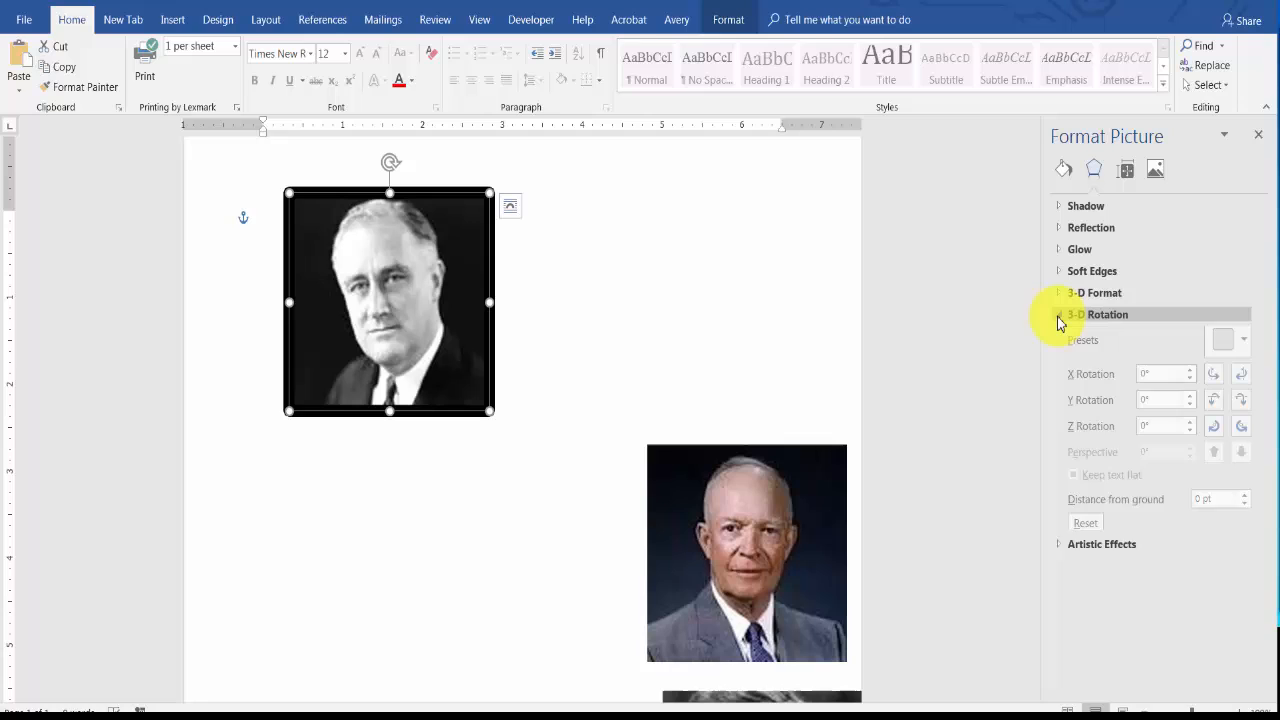
left_click(1246, 348)
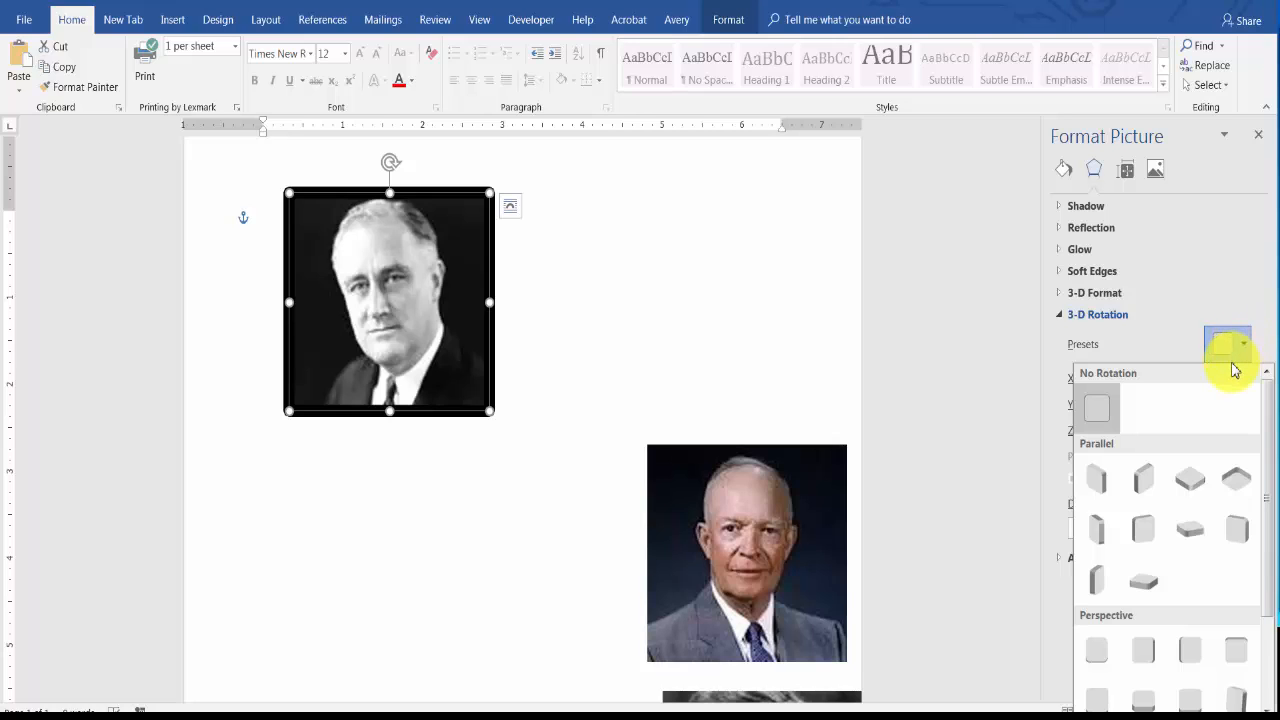
left_click(1096, 530)
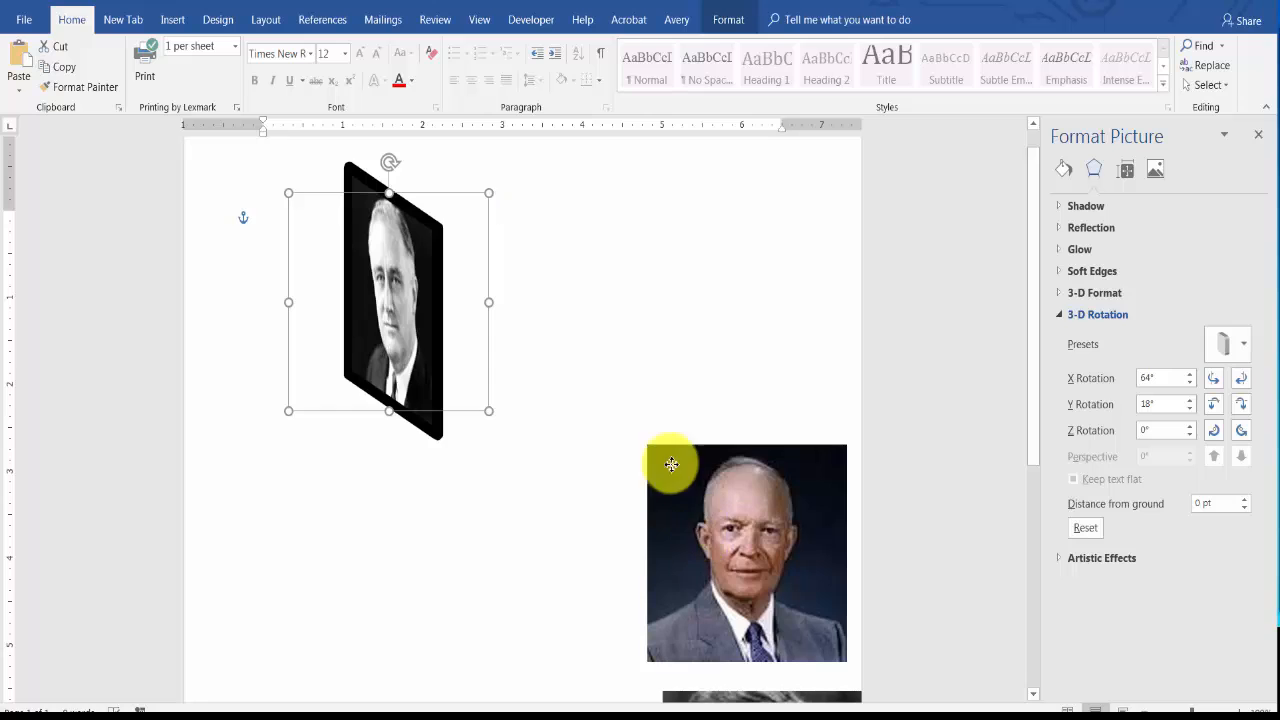
Move the colour portrait up beside the rotated one and set its 3-D Format contour size to 10 pt.
left_click_drag(669, 463, 646, 349)
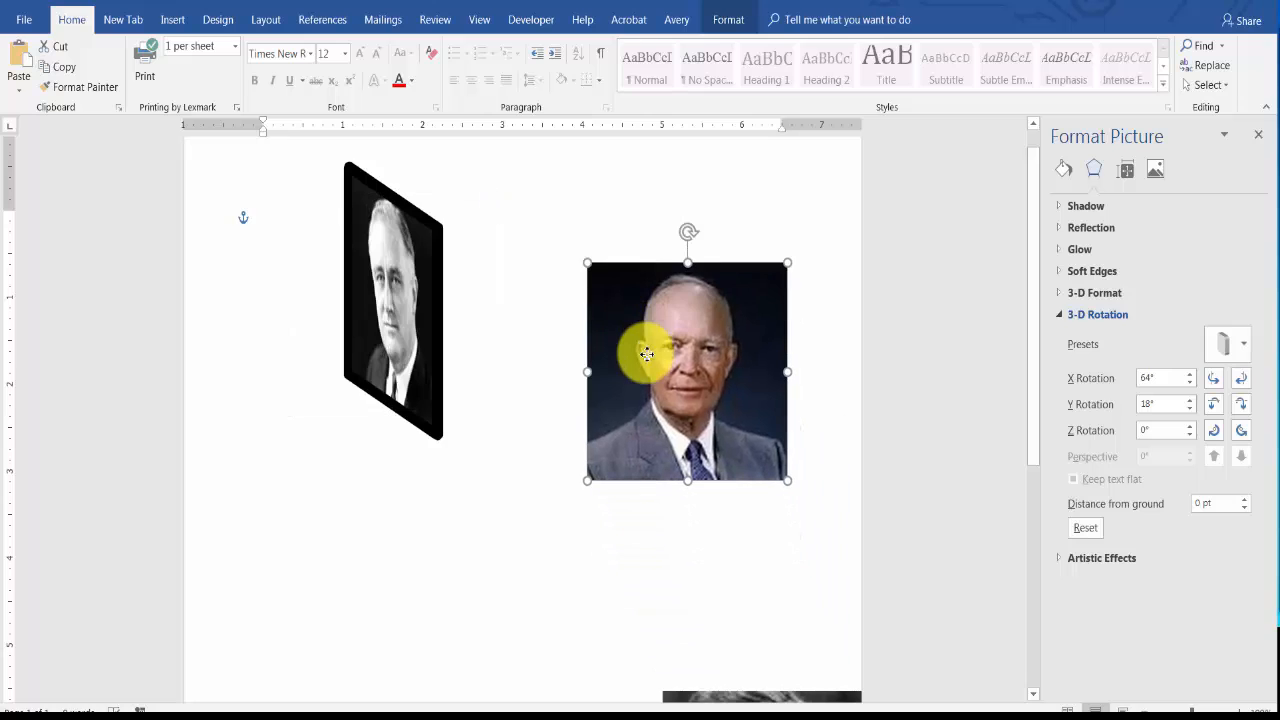
double_click(695, 387)
left_click(1060, 296)
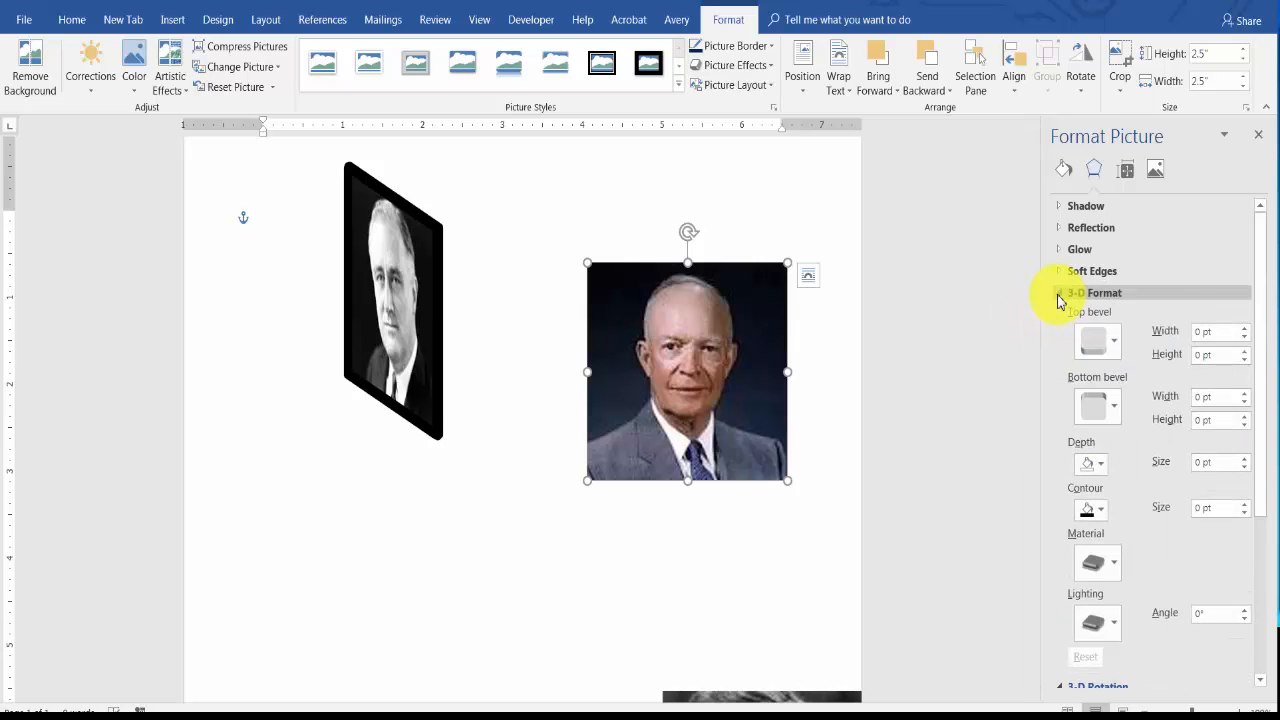
left_click(1060, 297)
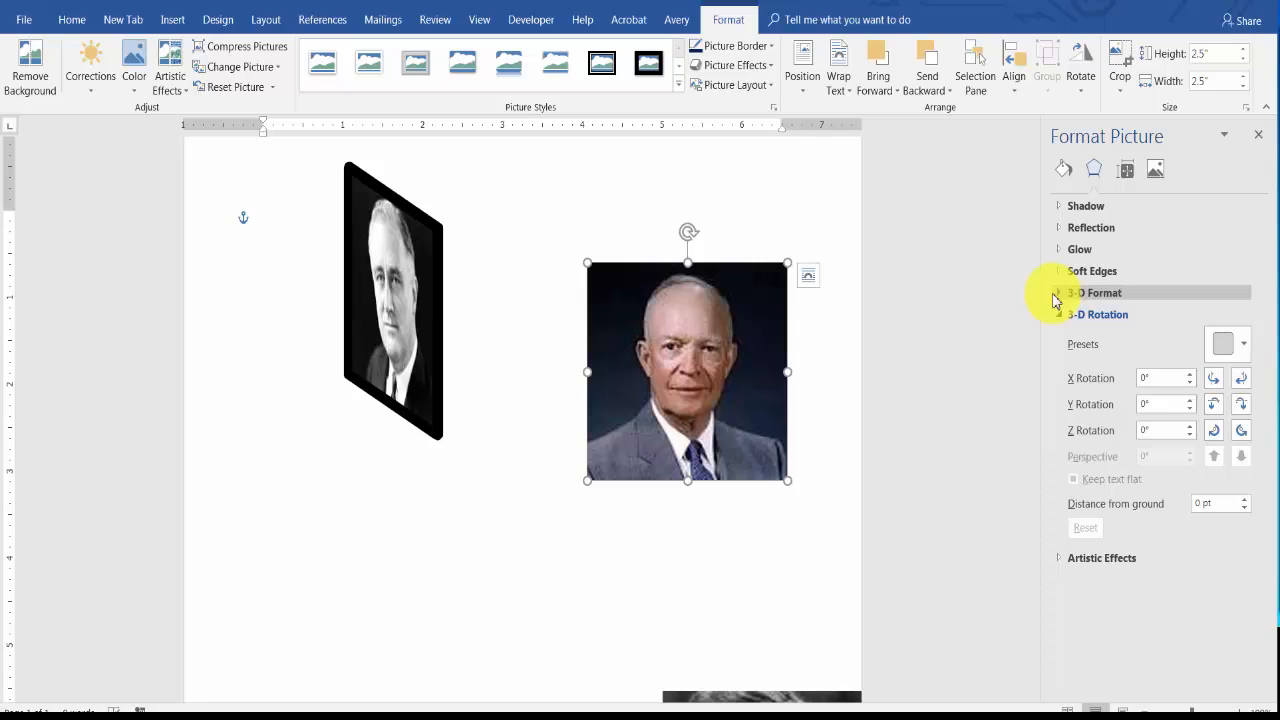
left_click(1058, 296)
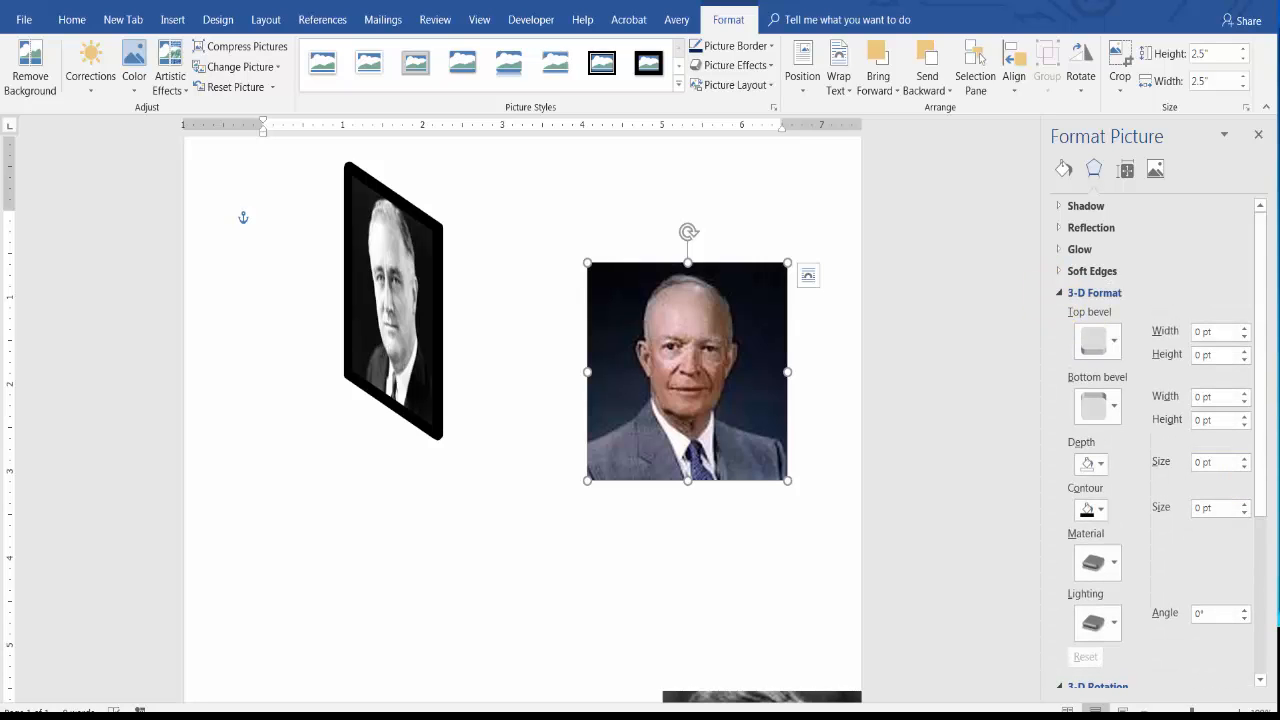
left_click(1246, 504)
left_click(1246, 504)
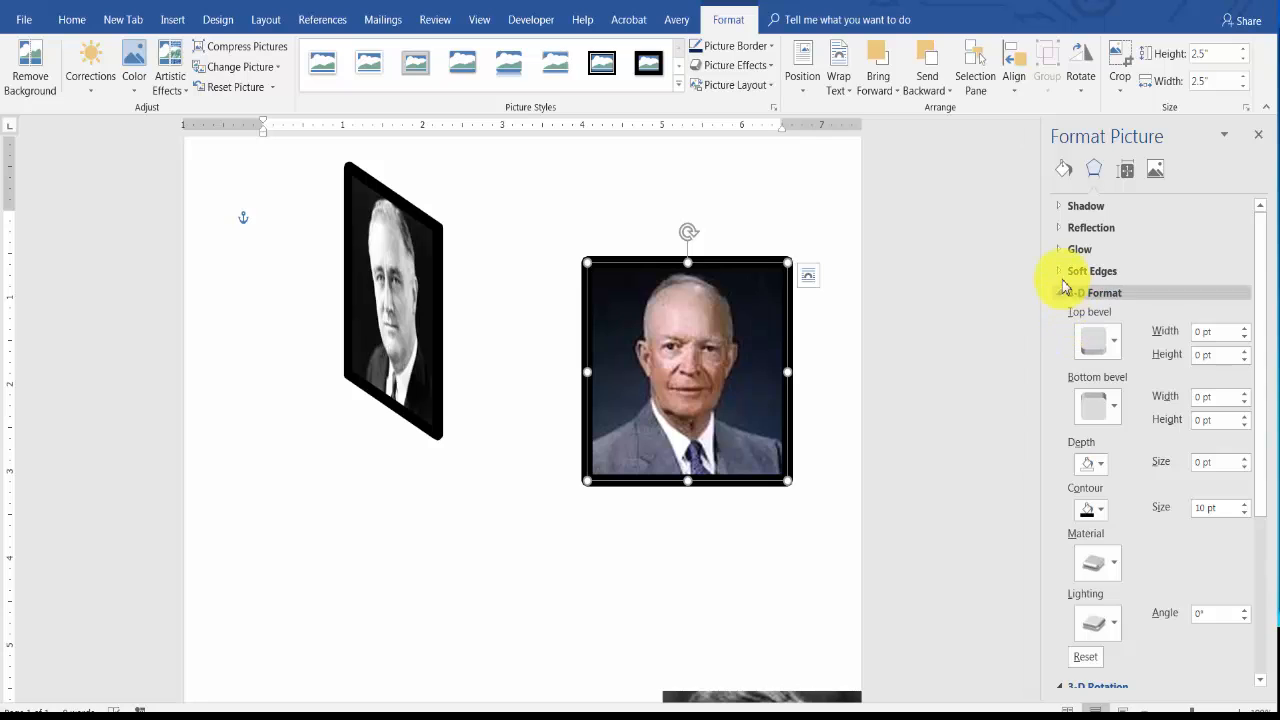
Apply the parallel 3-D rotation preset with X 334° and Y 18° to the colour portrait and join it to the rotated portrait's right edge.
left_click(1060, 293)
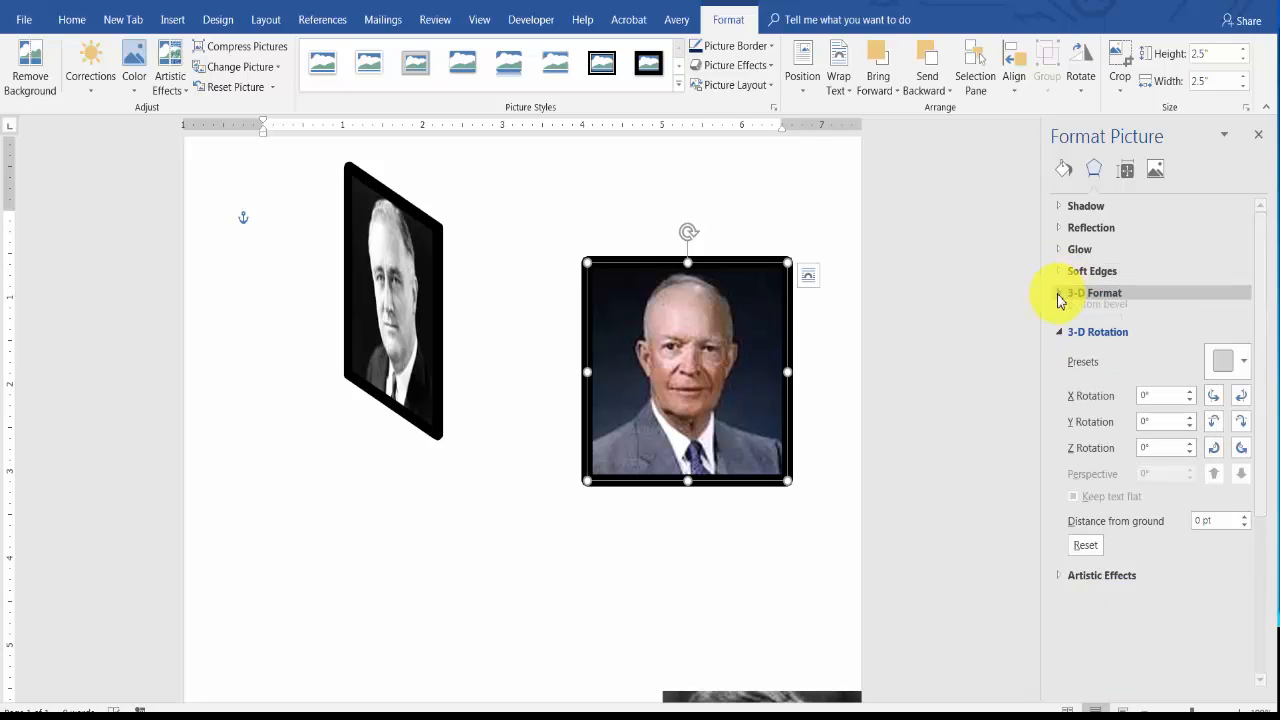
left_click(1242, 345)
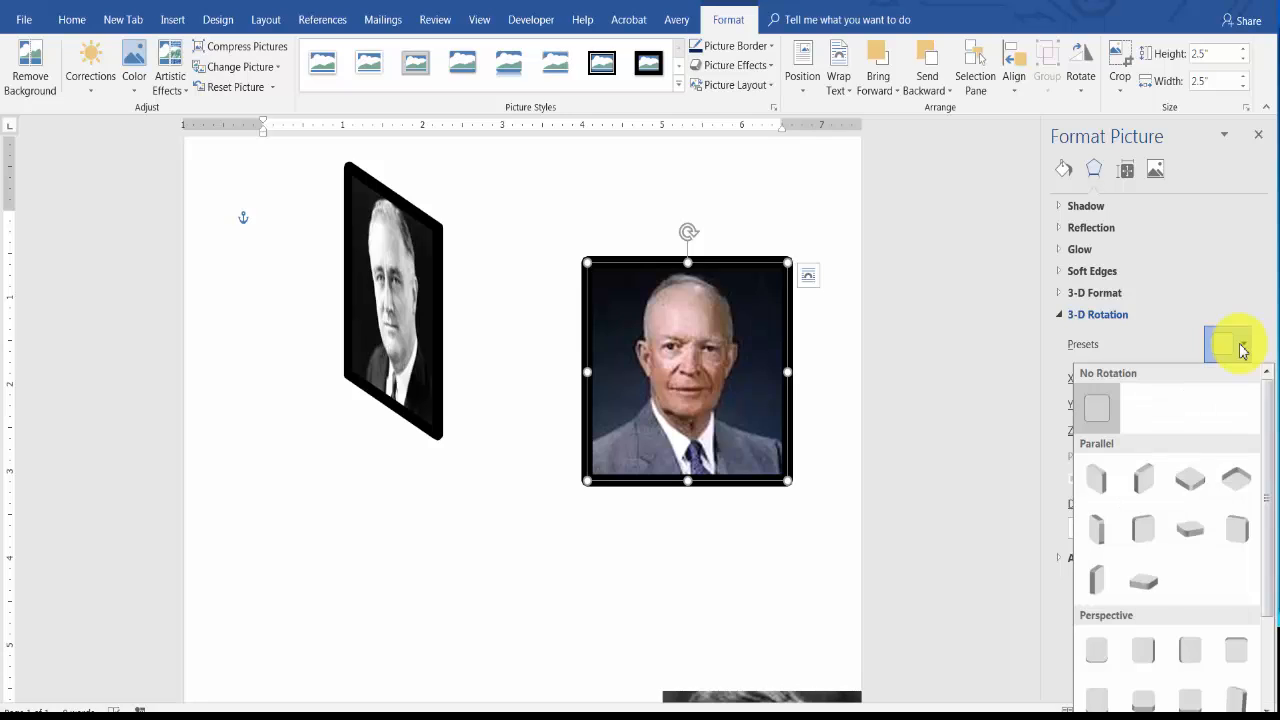
left_click(1146, 528)
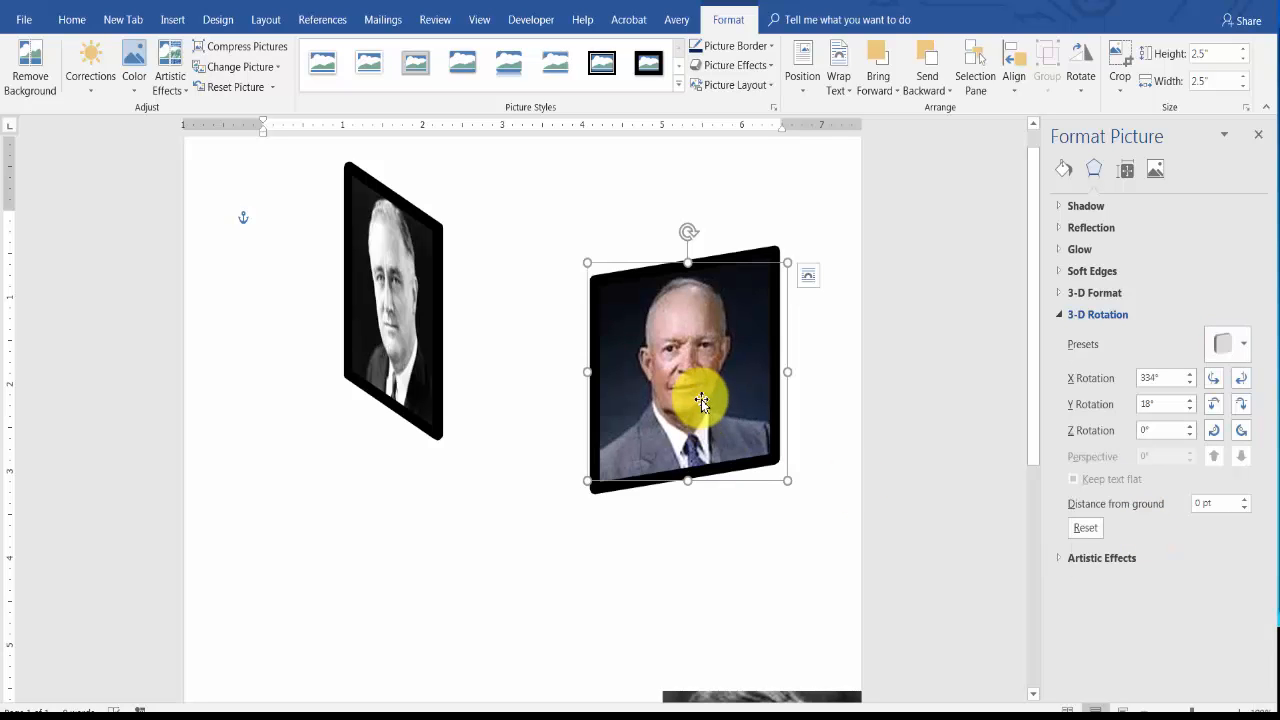
left_click_drag(651, 398, 549, 350)
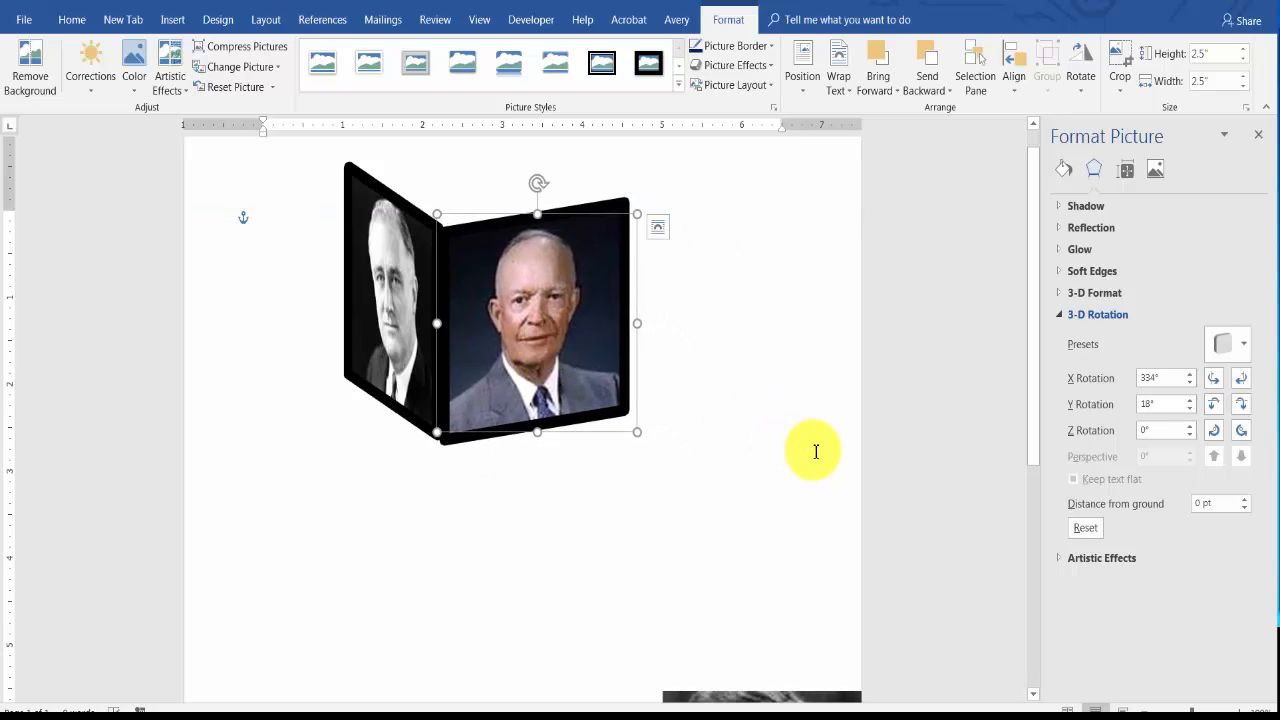
Move both rotated portraits lower on the page, keeping their shared edge together and leaving space above them.
scroll(816, 453, "up", 1)
left_click_drag(406, 402, 350, 610)
left_click_drag(507, 450, 460, 626)
Move the remaining black-and-white portrait inward from the page's right edge and set its 3-D Format contour size to 10 pt.
scroll(880, 552, "down", 7)
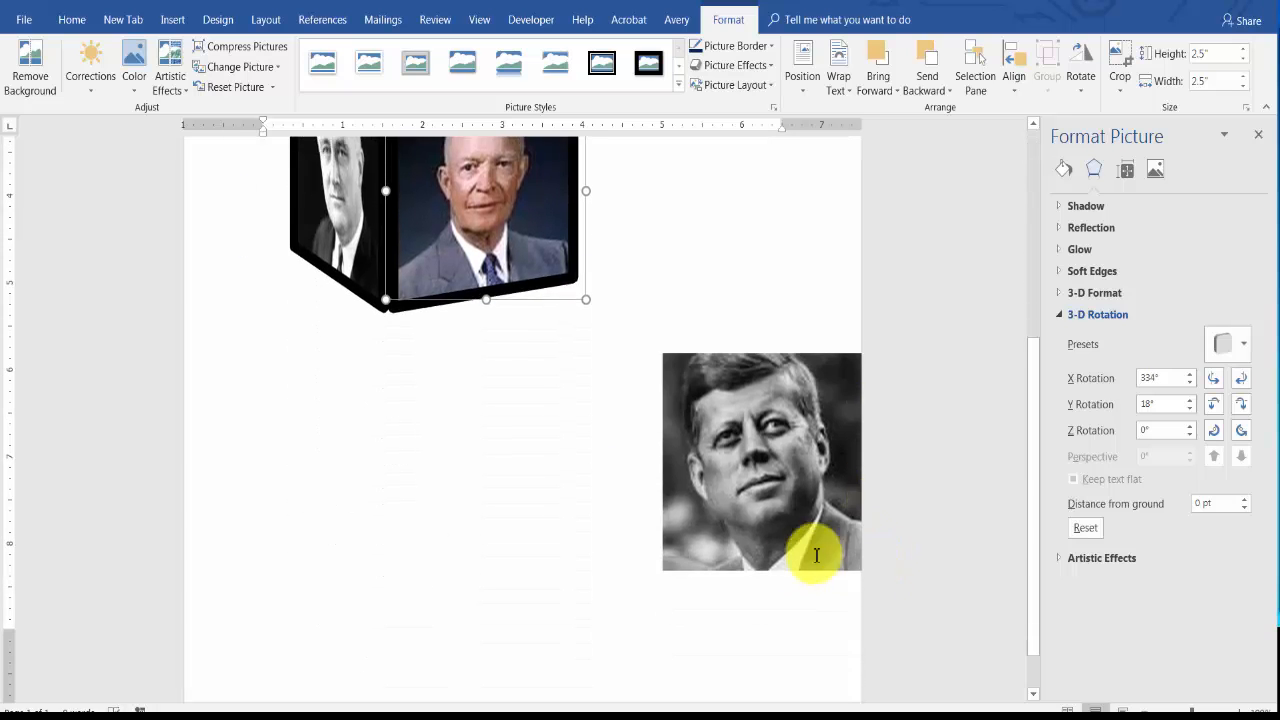
left_click_drag(762, 459, 620, 481)
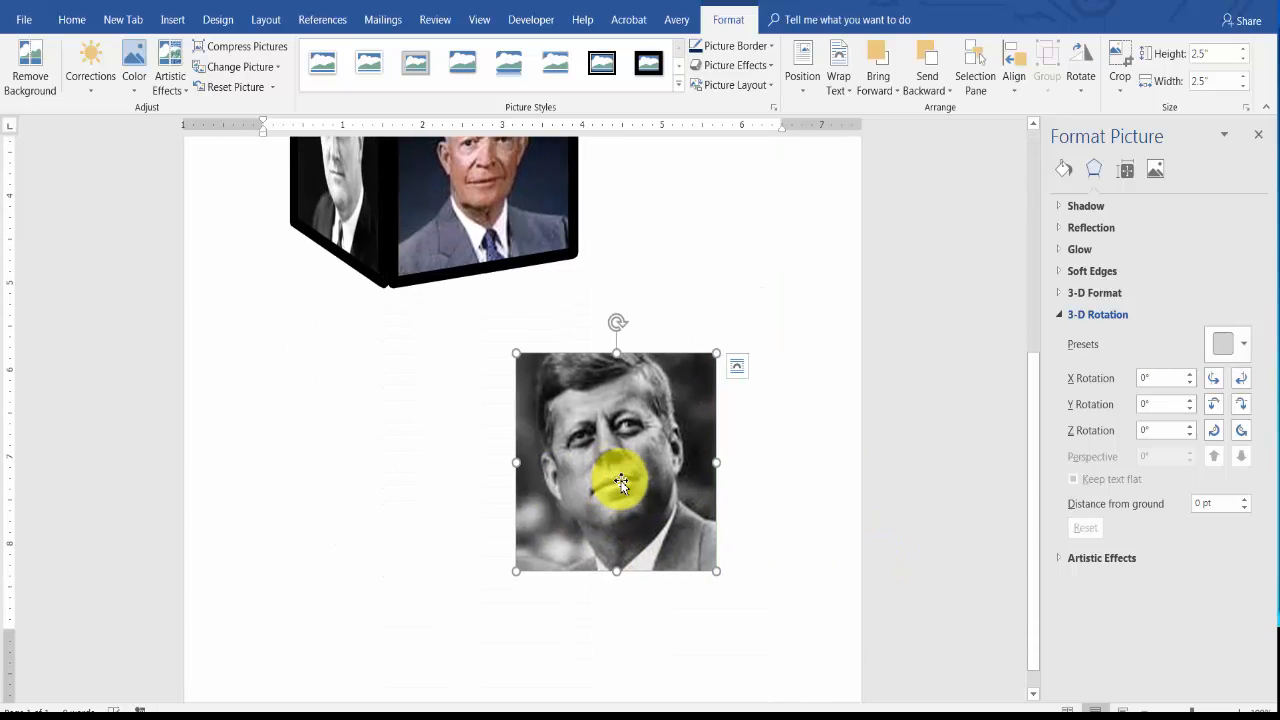
left_click(1062, 294)
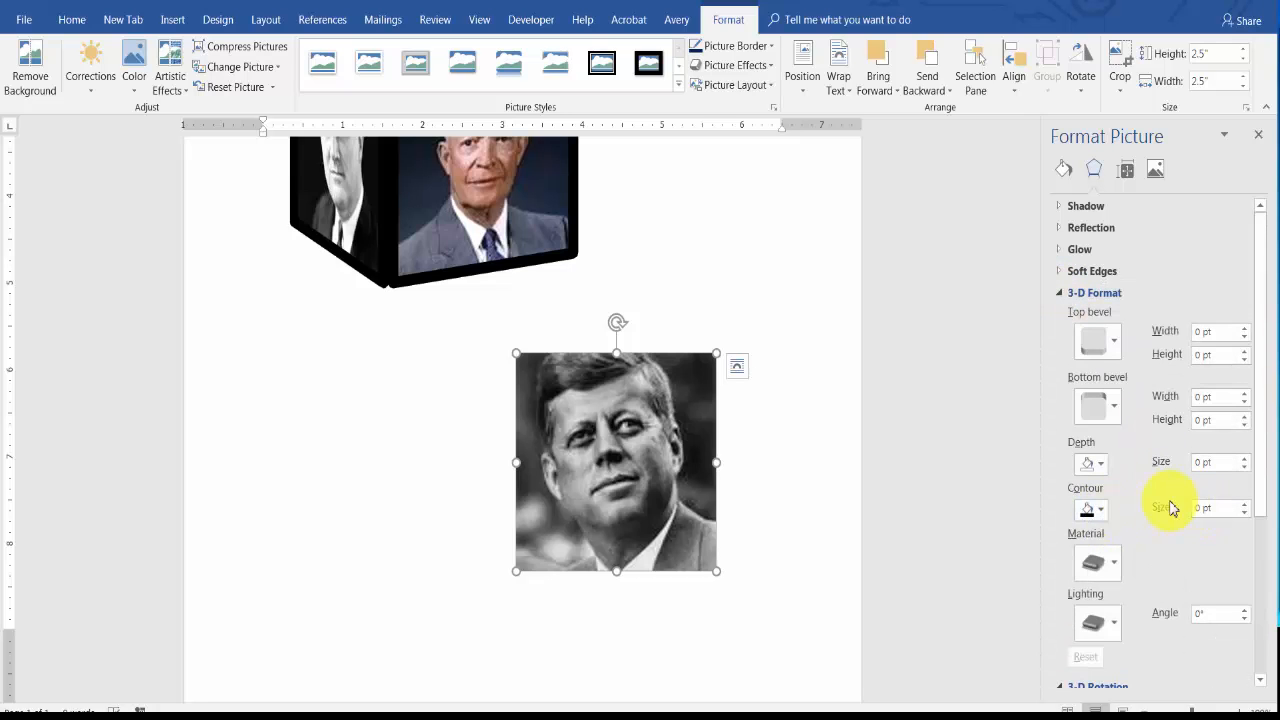
left_click(1244, 504)
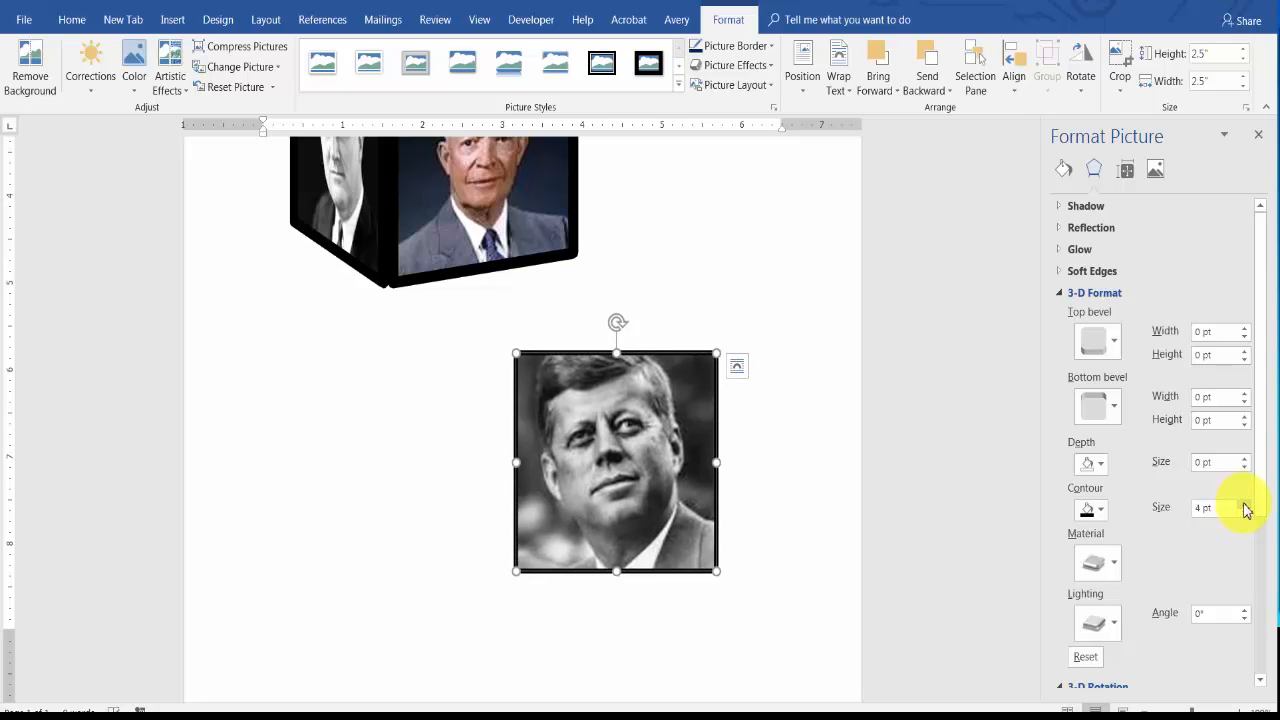
left_click(1244, 504)
left_click(1244, 504)
left_click(1244, 504)
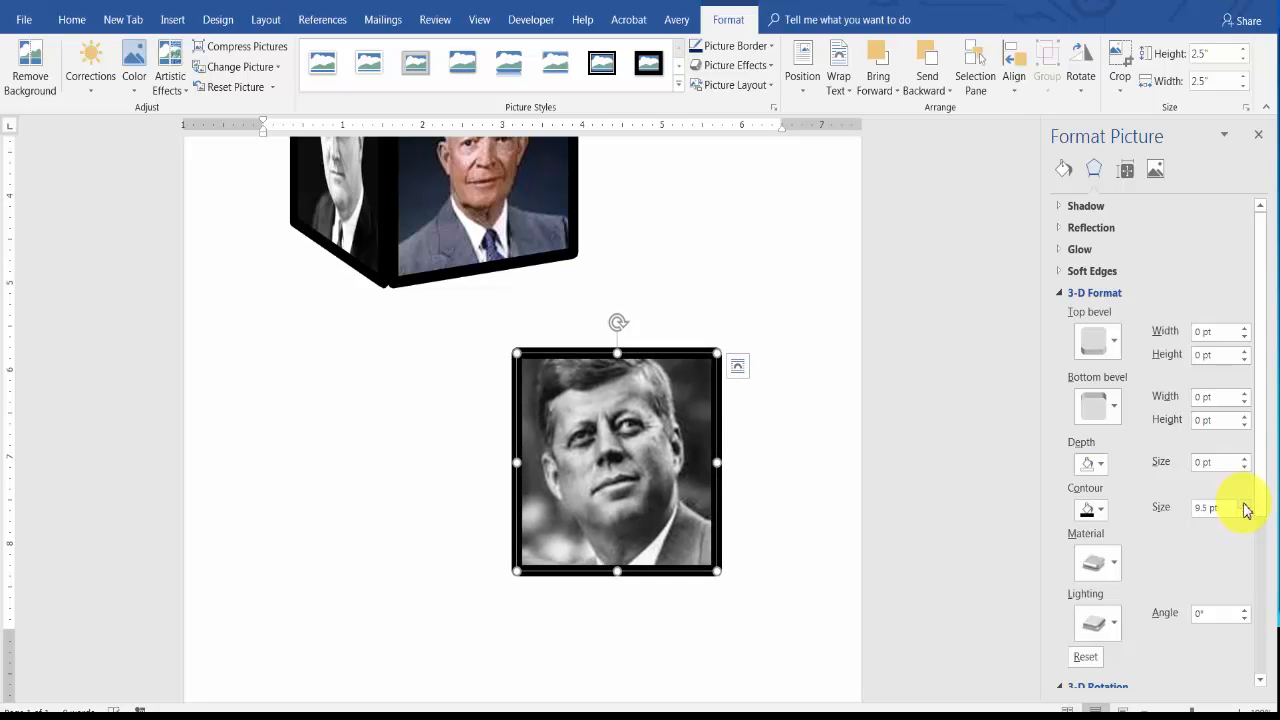
left_click(1244, 504)
left_click(1245, 512)
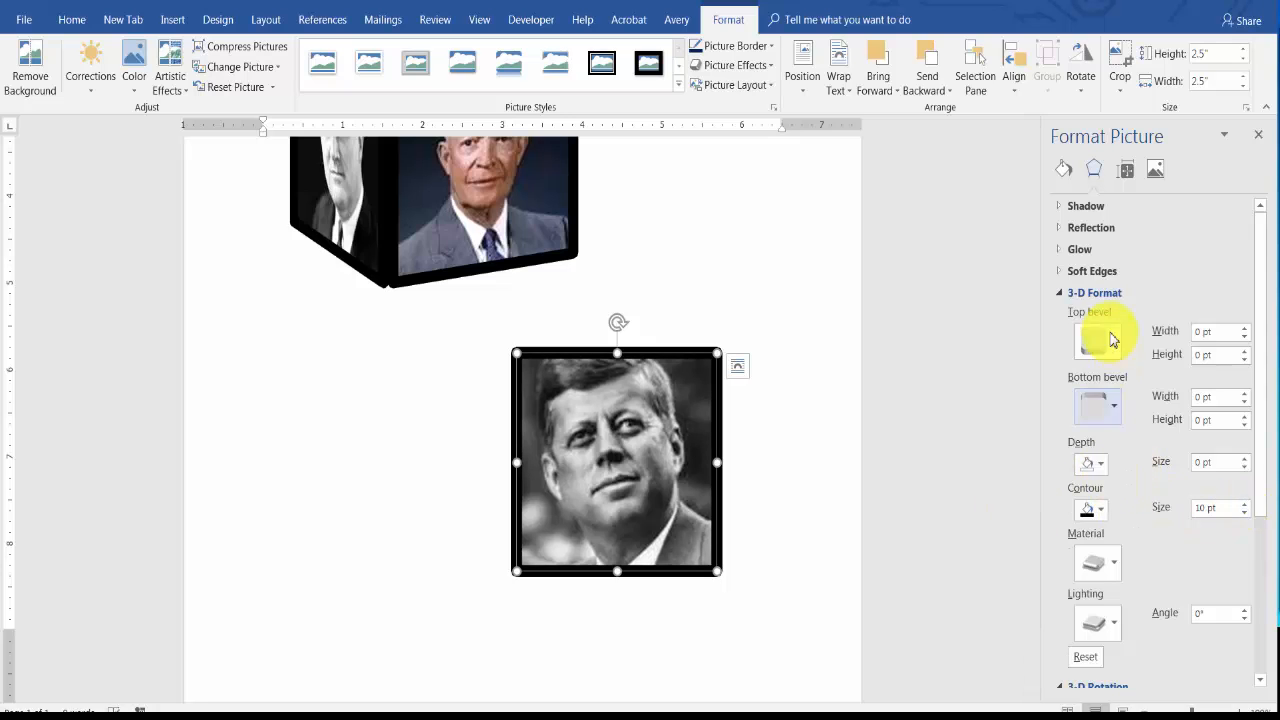
Apply the parallel 3-D rotation preset with X 306.5°, Y 301.3° and Z 57.6° to this portrait and place it as the cube's top face.
left_click(1061, 297)
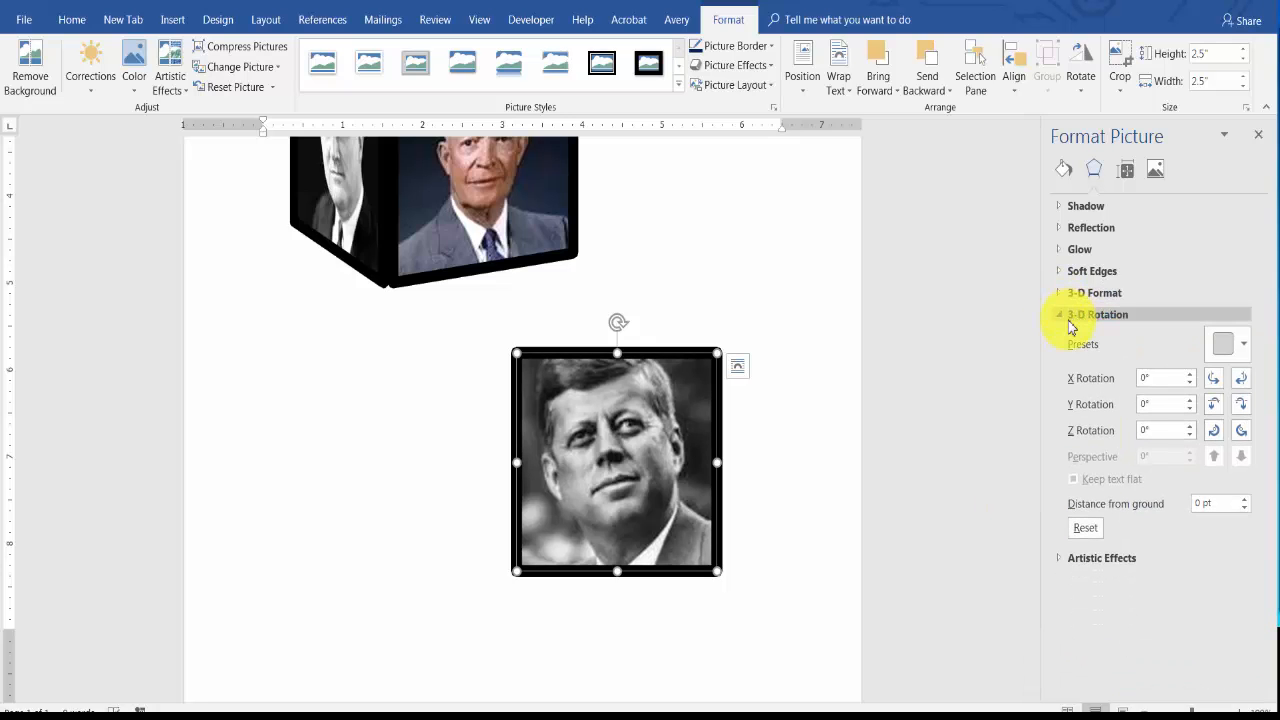
left_click(1244, 348)
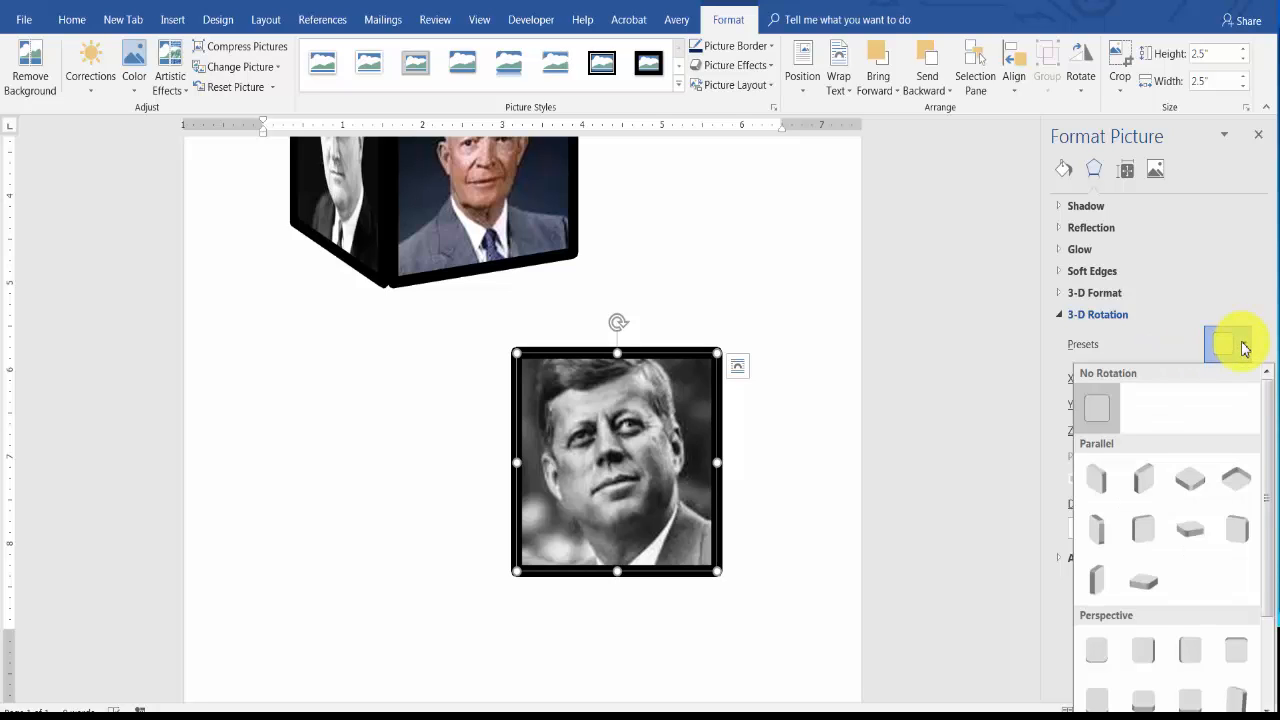
left_click(1194, 528)
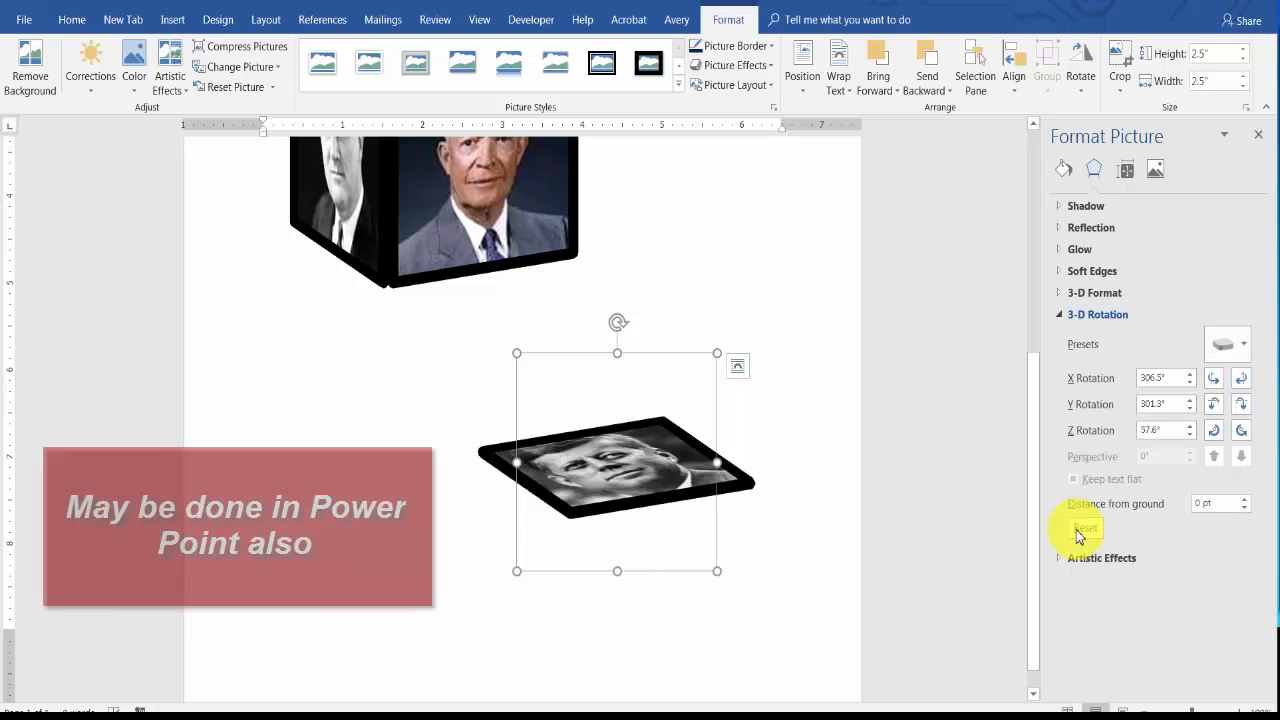
scroll(903, 490, "up", 4)
left_click_drag(623, 694, 437, 243)
left_click(772, 582)
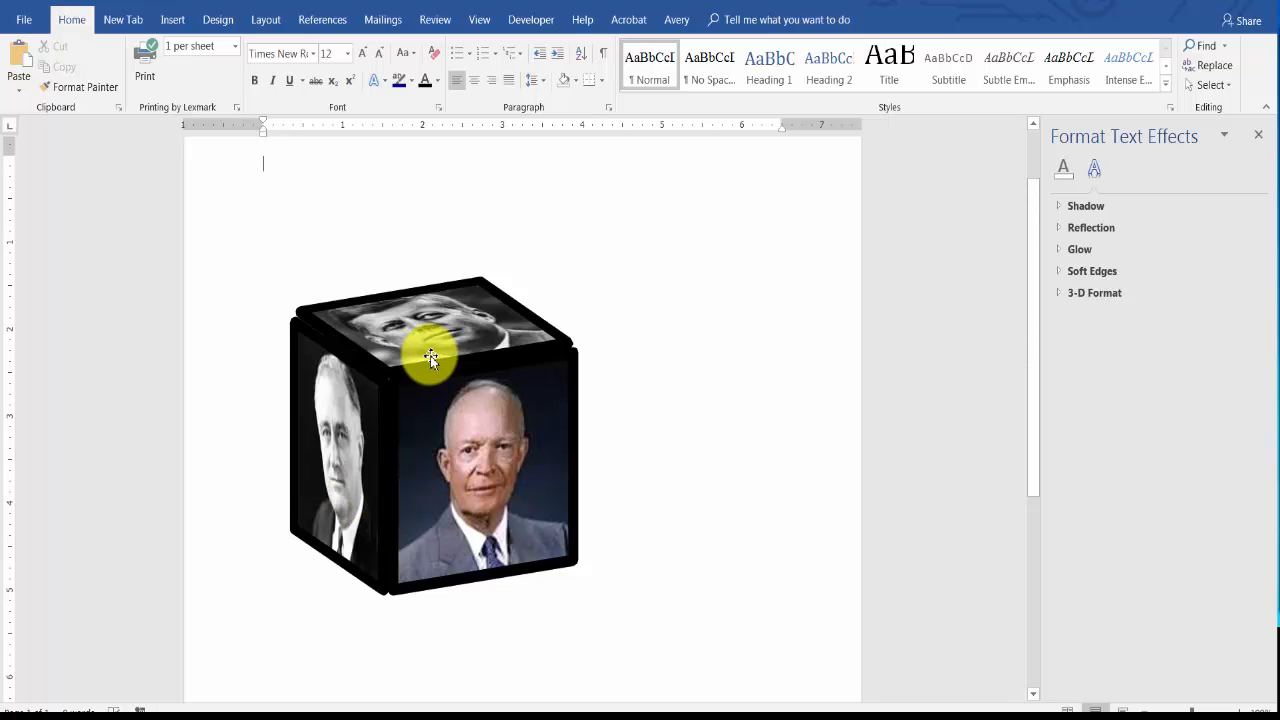
Review the 3-D rotation presets with the cube's colour face selected, then close the list and deselect the picture.
left_click(466, 455)
left_click(1095, 313)
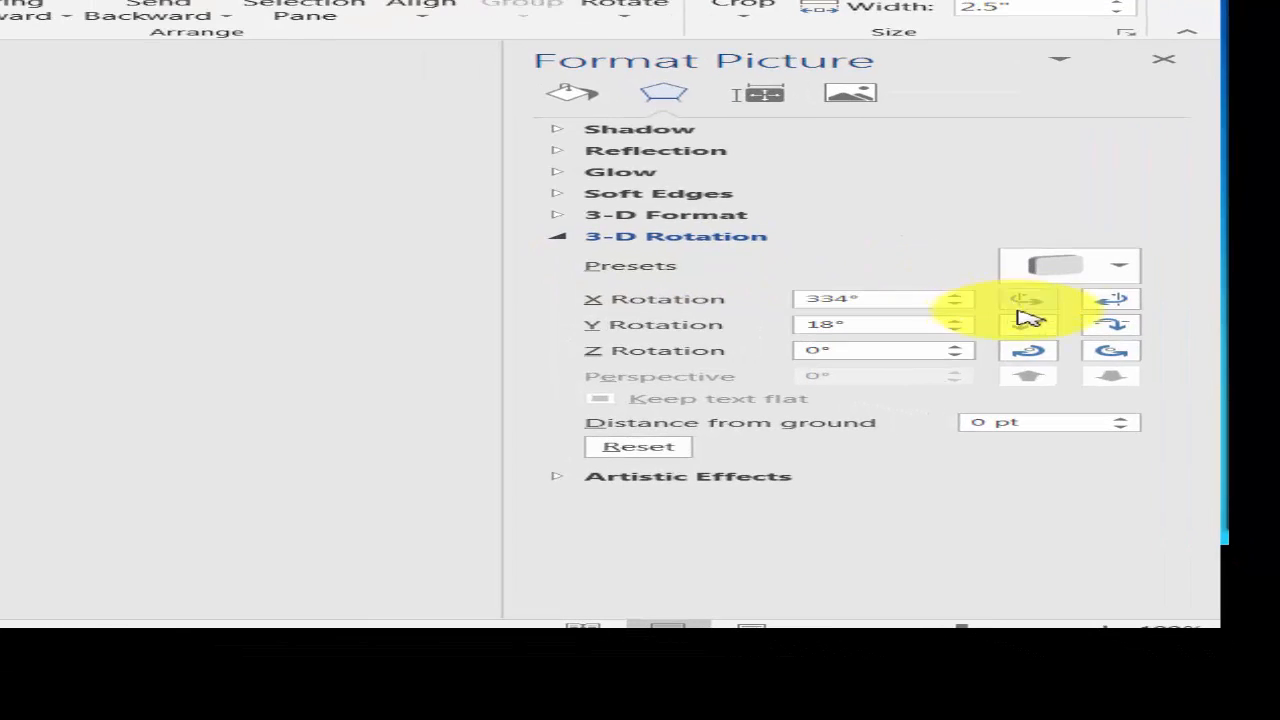
left_click(1120, 268)
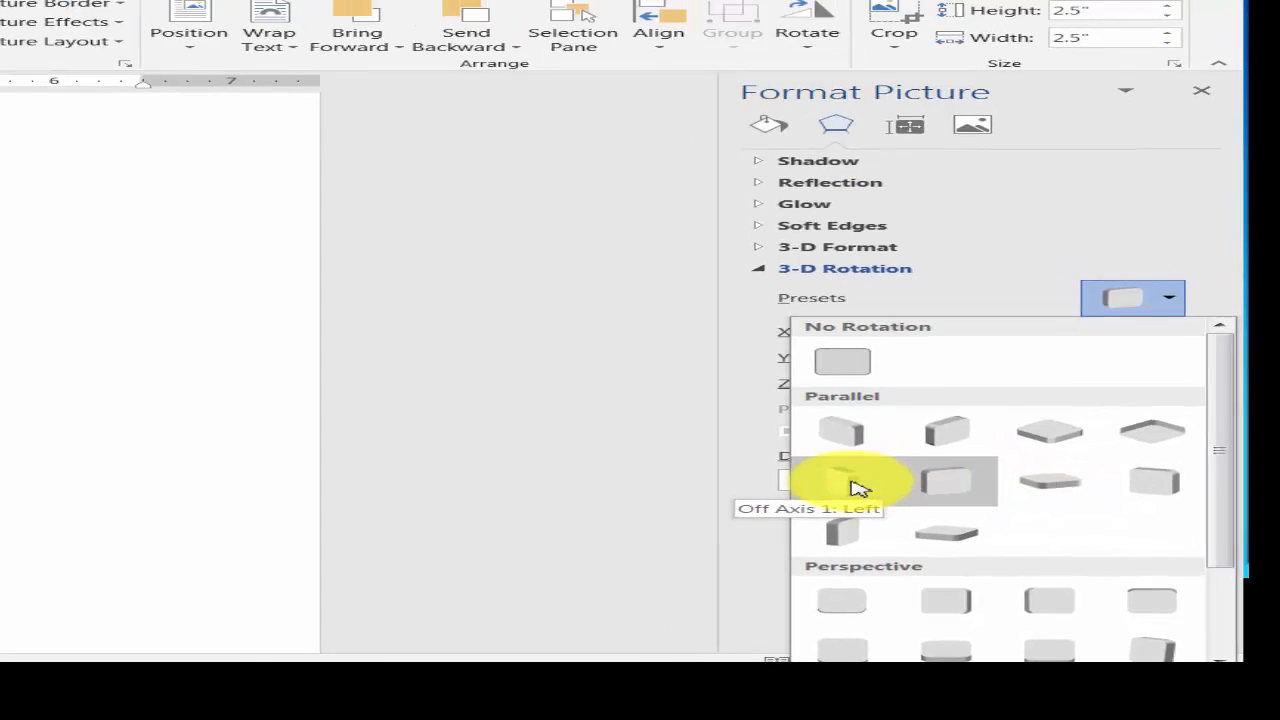
left_click(695, 452)
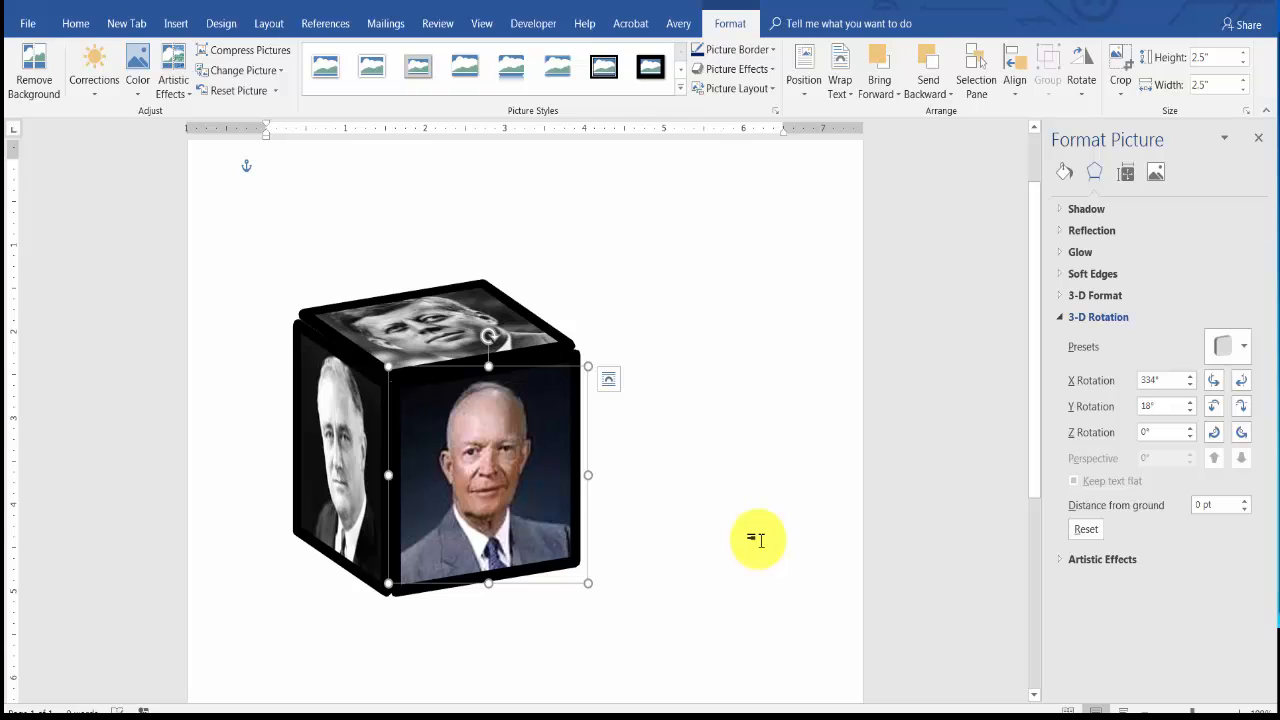
left_click(817, 431)
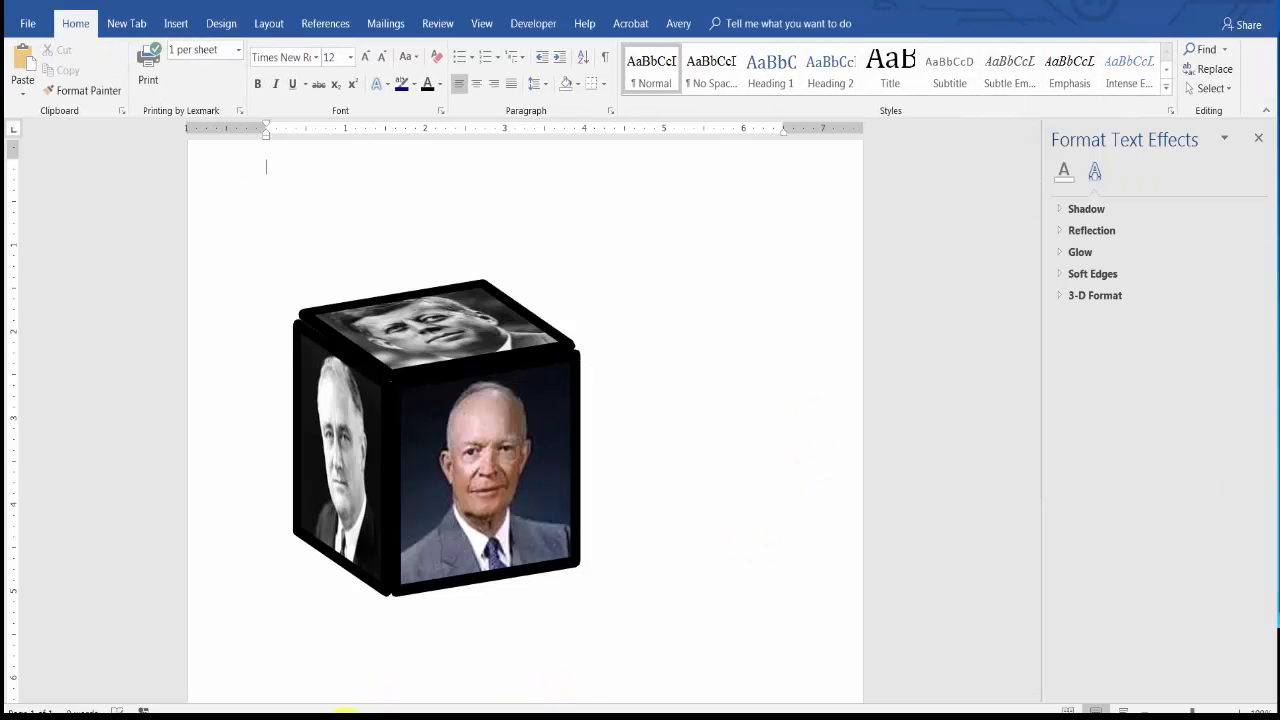
Switch to Snipping Tool and capture a rectangular area around the finished picture cube.
left_click(346, 719)
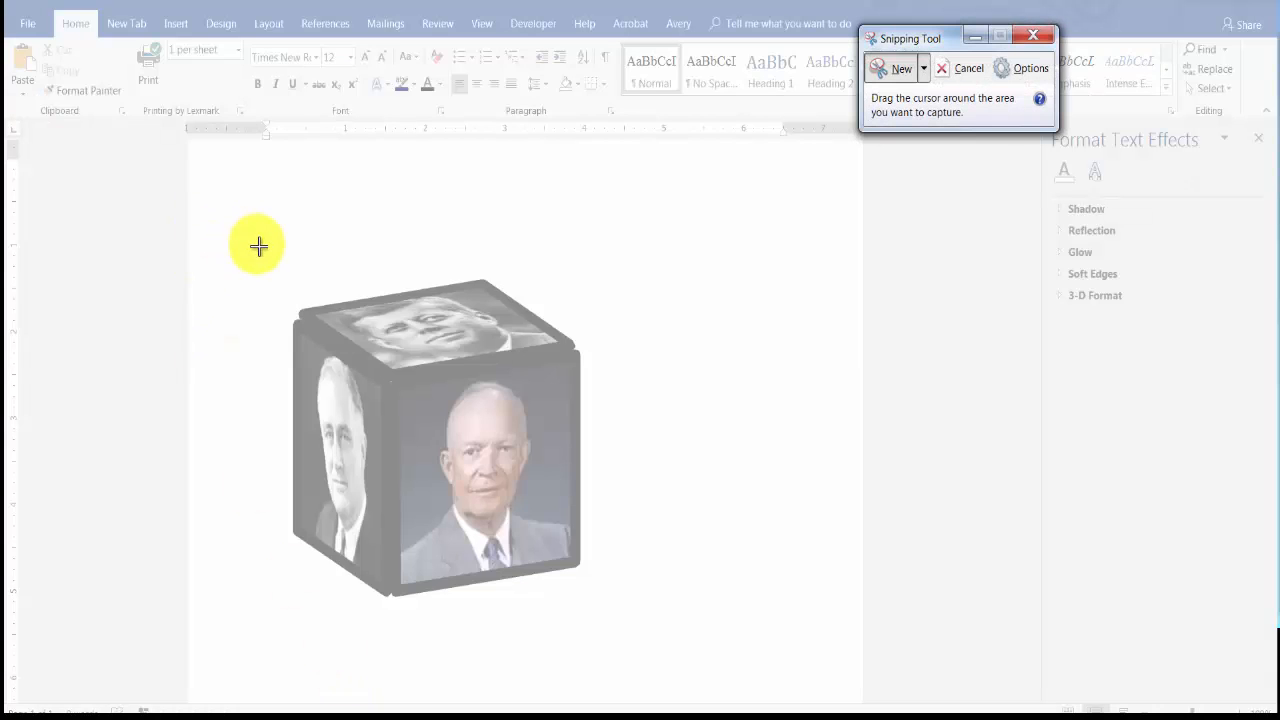
left_click_drag(258, 245, 635, 636)
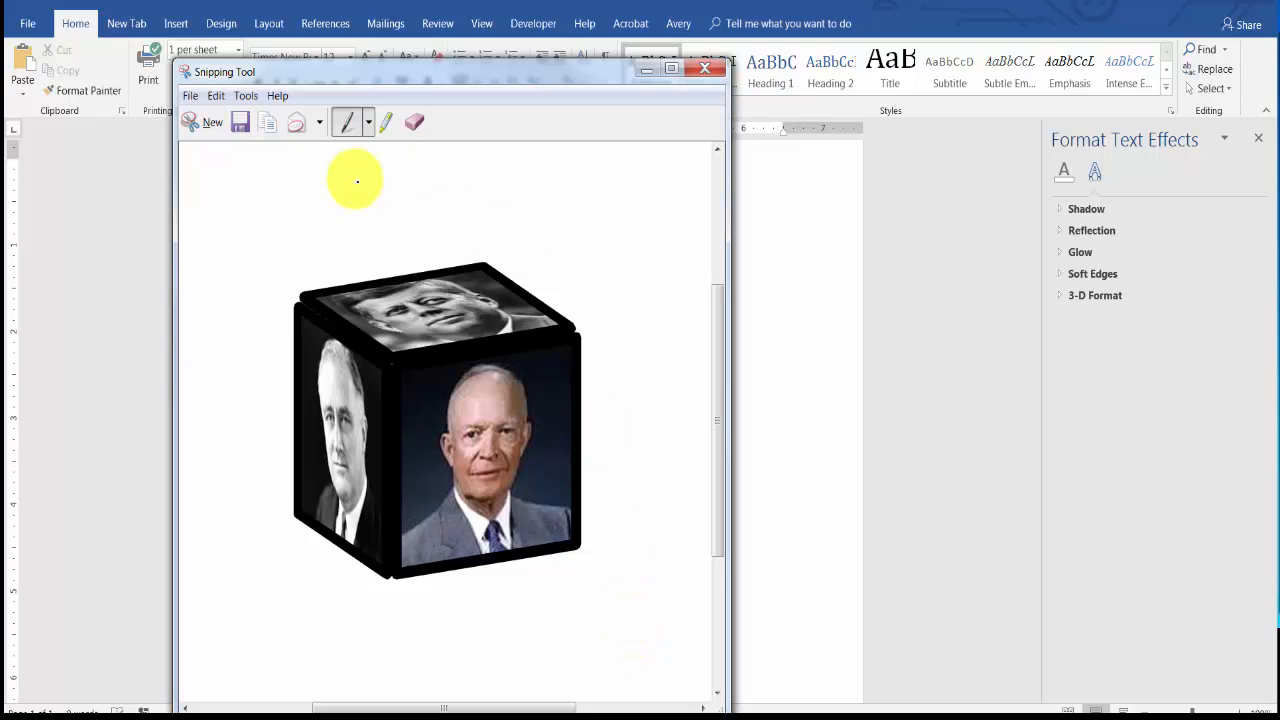